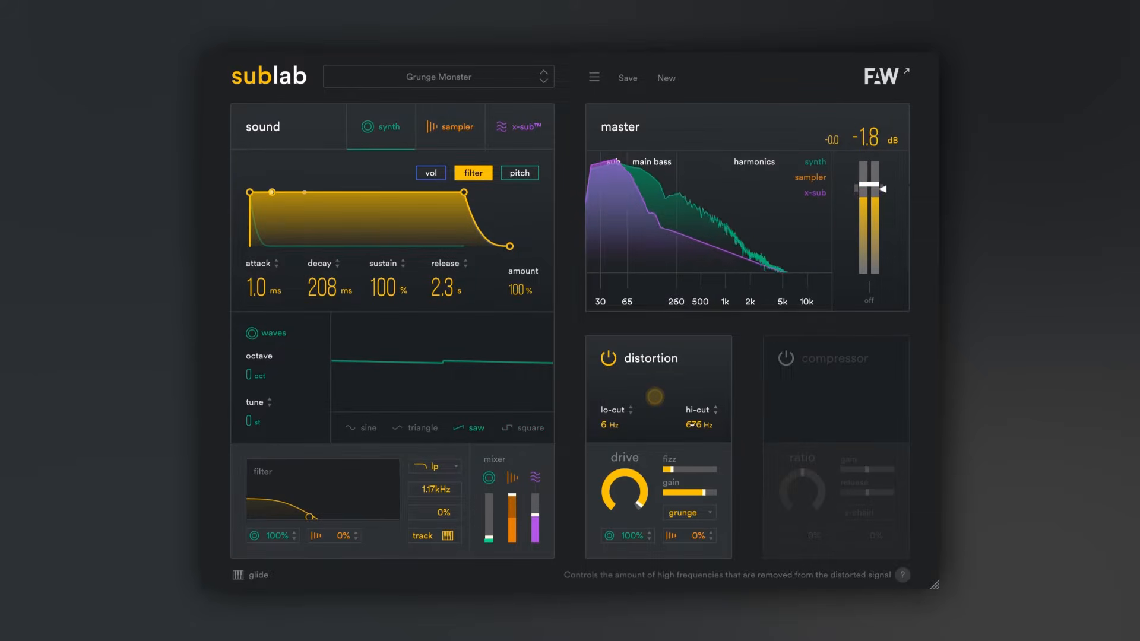
Step: Set the distortion hi-cut to 211 Hz and lo-cut to 25 Hz, and raise the fizz amount to about half
{"action": "left_click_drag", "start_coordinate": [691, 424], "coordinate": [686, 446]}
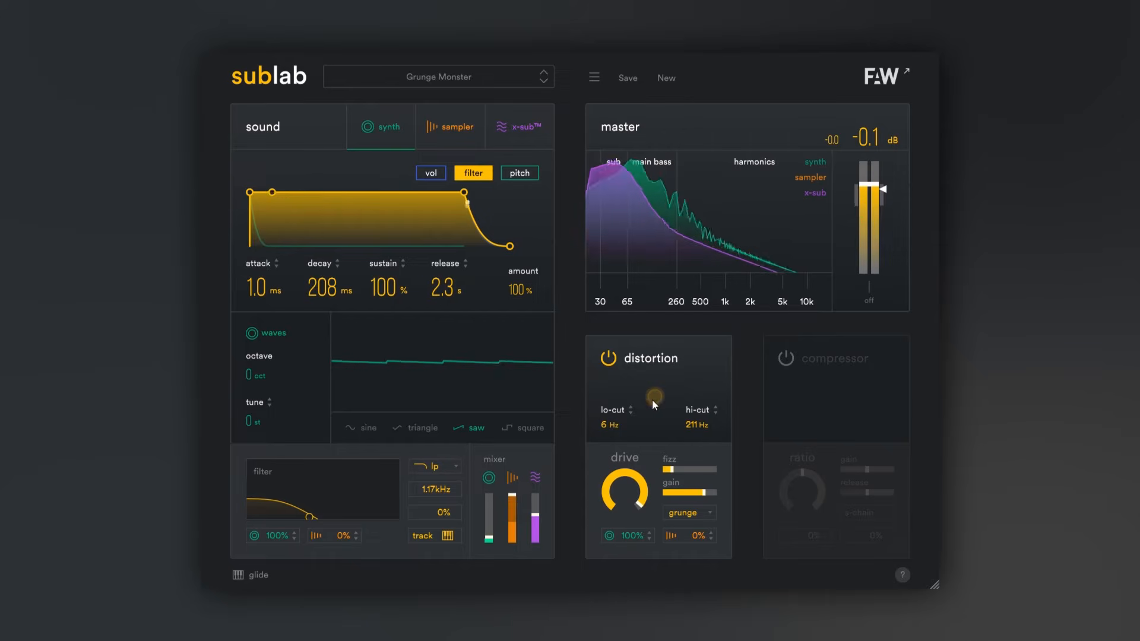
{"action": "left_click_drag", "start_coordinate": [608, 423], "coordinate": [607, 417]}
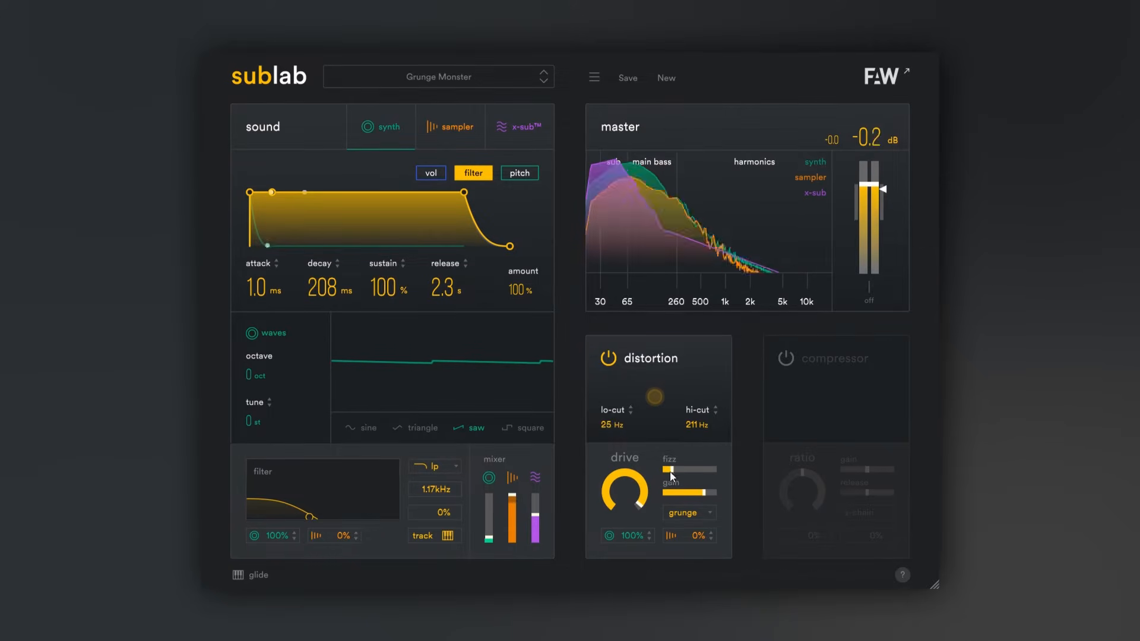
{"action": "left_click_drag", "start_coordinate": [670, 469], "coordinate": [694, 474]}
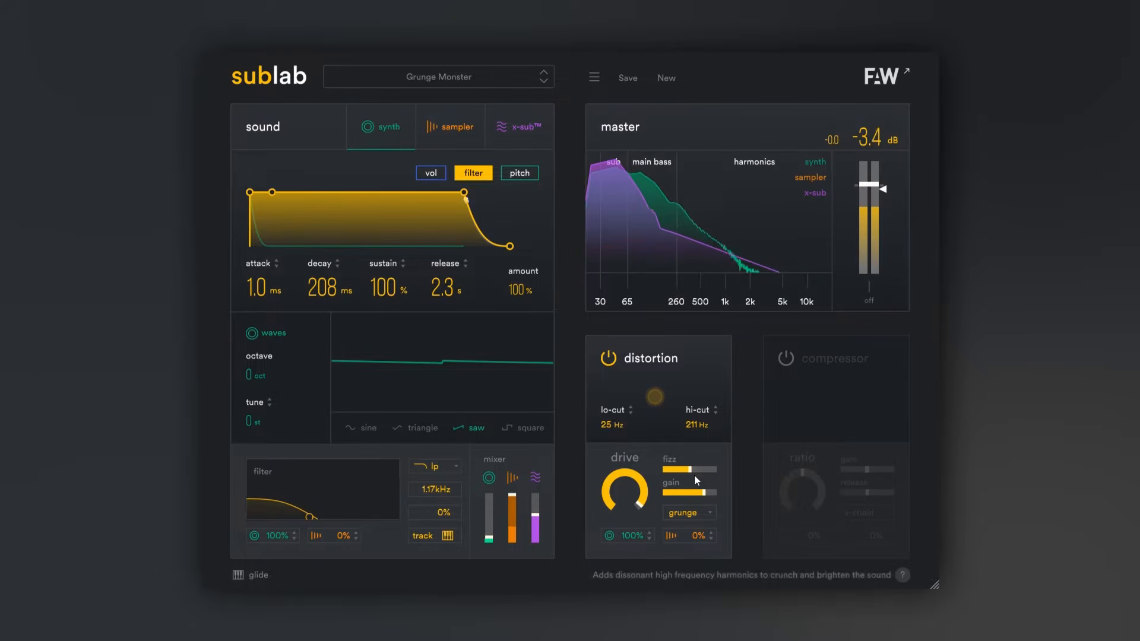
Step: Change the distortion type from grunge to darkdrive and set the sampler's distortion amount to 38%
{"action": "left_click", "coordinate": [691, 511]}
{"action": "left_click", "coordinate": [693, 527]}
{"action": "mouse_move", "coordinate": [692, 532]}
{"action": "left_mouse_down"}
{"action": "mouse_move", "coordinate": [693, 490]}
{"action": "mouse_move", "coordinate": [689, 536]}
{"action": "left_mouse_up"}
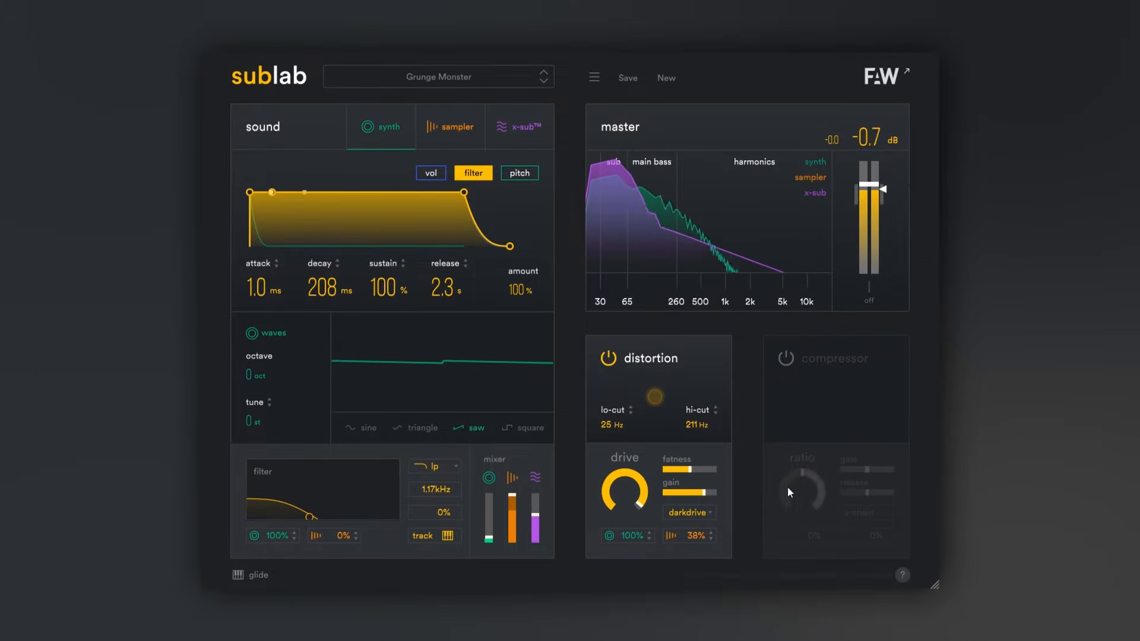
Step: Turn on the compressor with a -20 dB threshold, enable its side-chain and set the synth's compression amount to 100%
{"action": "left_click", "coordinate": [782, 360]}
{"action": "left_click_drag", "start_coordinate": [836, 396], "coordinate": [836, 411]}
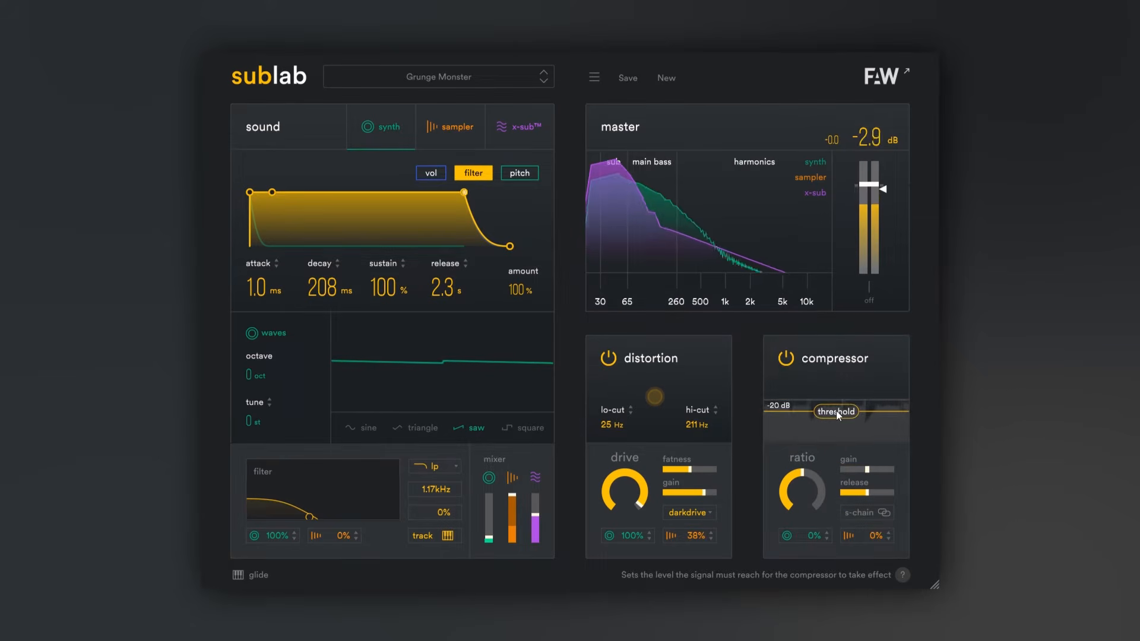
{"action": "left_click", "coordinate": [861, 514]}
{"action": "left_click_drag", "start_coordinate": [825, 536], "coordinate": [818, 428]}
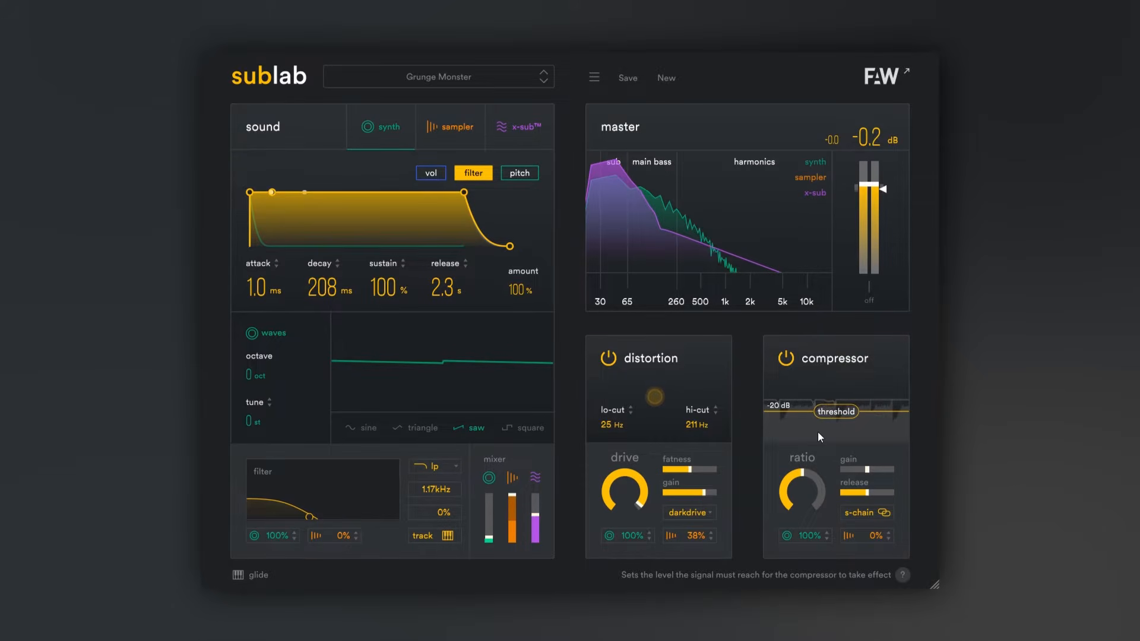
Step: Set the compressor gain to about 0.39 dB and its threshold to -41 dB, and lower the x-sub level in the mixer
{"action": "left_click_drag", "start_coordinate": [868, 472], "coordinate": [872, 474]}
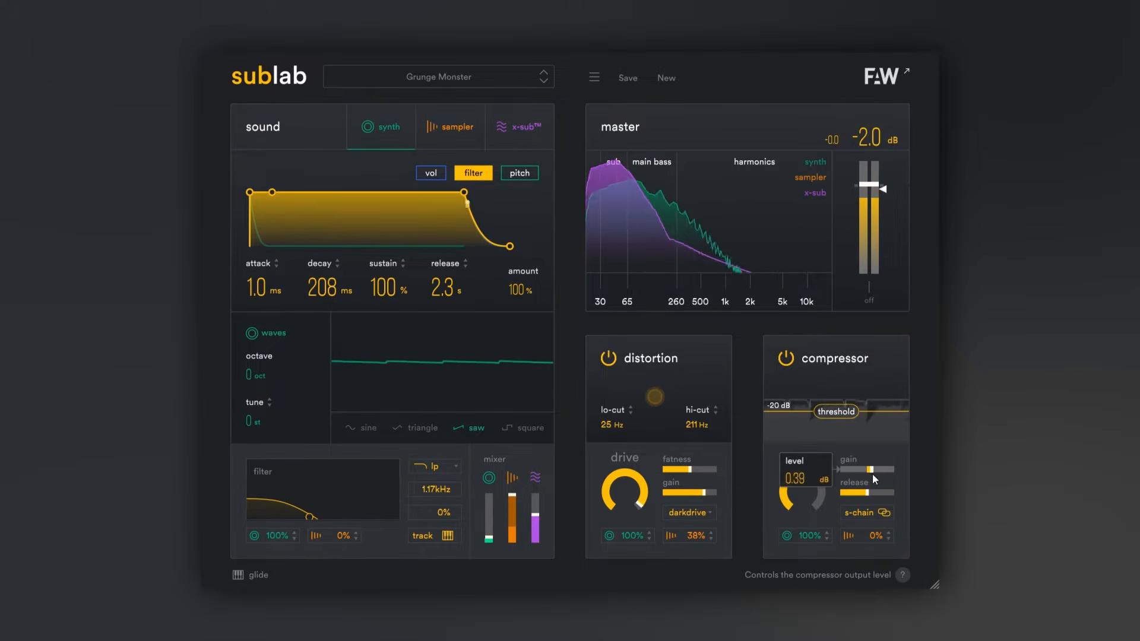
{"action": "left_click_drag", "start_coordinate": [839, 409], "coordinate": [834, 428]}
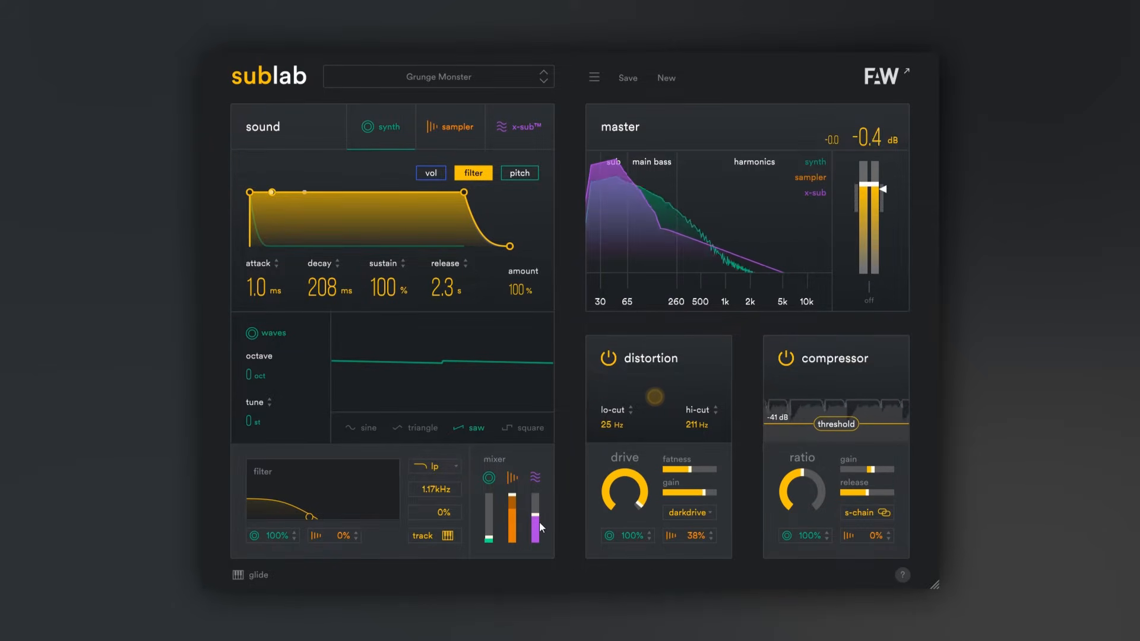
{"action": "left_click_drag", "start_coordinate": [538, 514], "coordinate": [537, 526]}
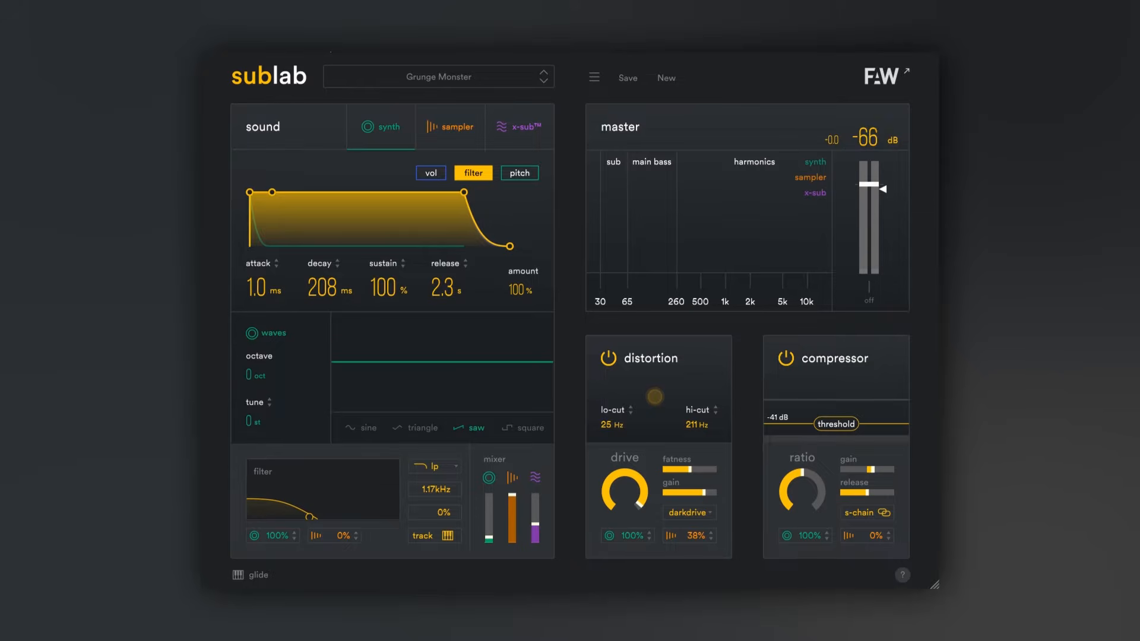
Step: Browse the preset packs, comparing the patches in Hits DNA Vol 1, Analog Machines and Crushed
{"action": "left_click", "coordinate": [469, 73]}
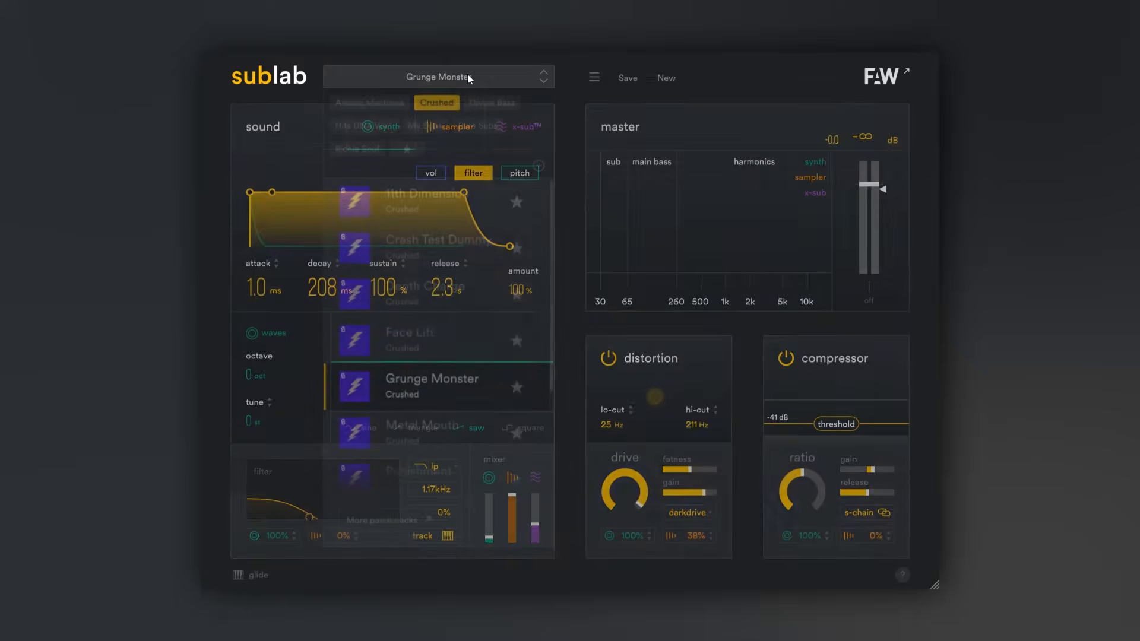
{"action": "scroll", "coordinate": [425, 320], "scroll_direction": "down", "scroll_amount": 3}
{"action": "scroll", "coordinate": [433, 415], "scroll_direction": "up", "scroll_amount": 3}
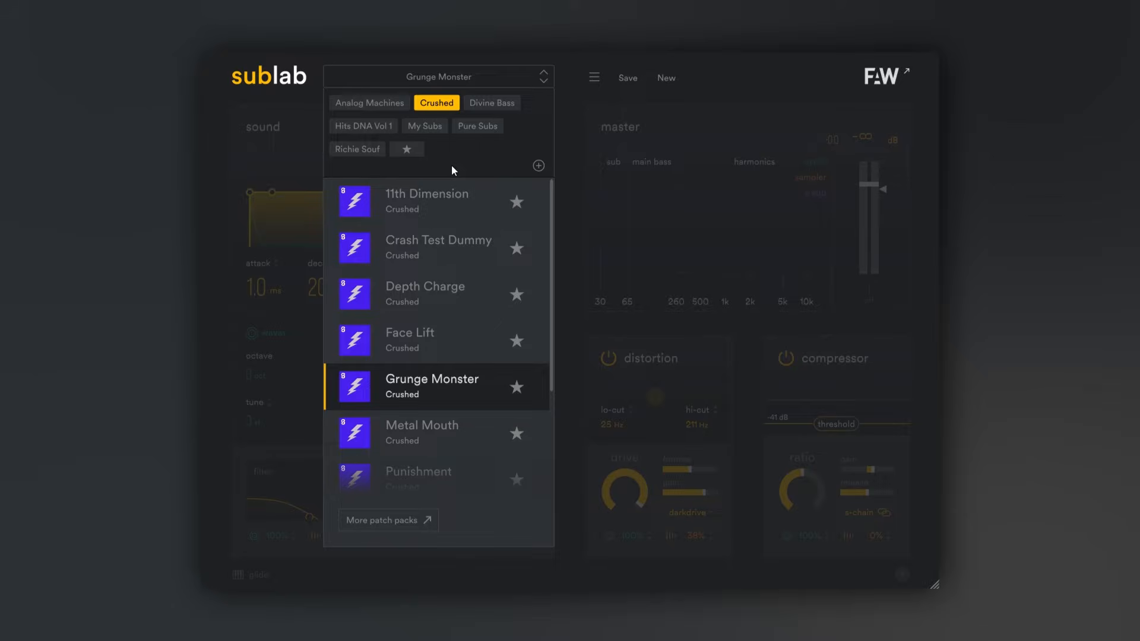
{"action": "left_click", "coordinate": [369, 125]}
{"action": "left_click", "coordinate": [374, 102]}
{"action": "left_click", "coordinate": [437, 103]}
{"action": "left_click", "coordinate": [369, 103]}
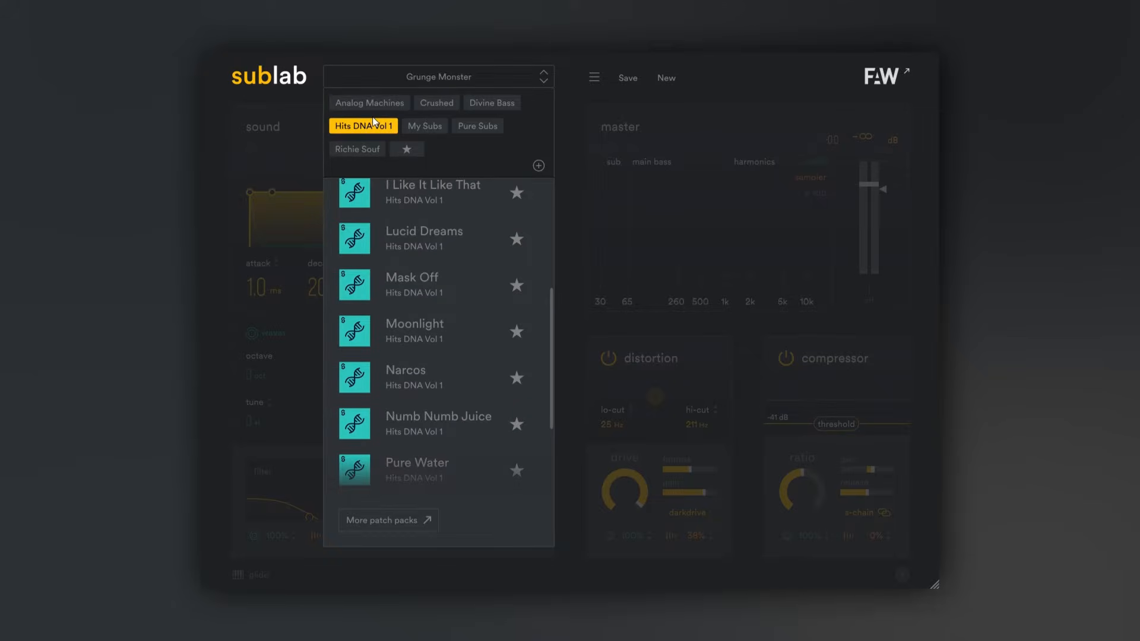
{"action": "left_click", "coordinate": [370, 124]}
{"action": "left_click", "coordinate": [439, 104]}
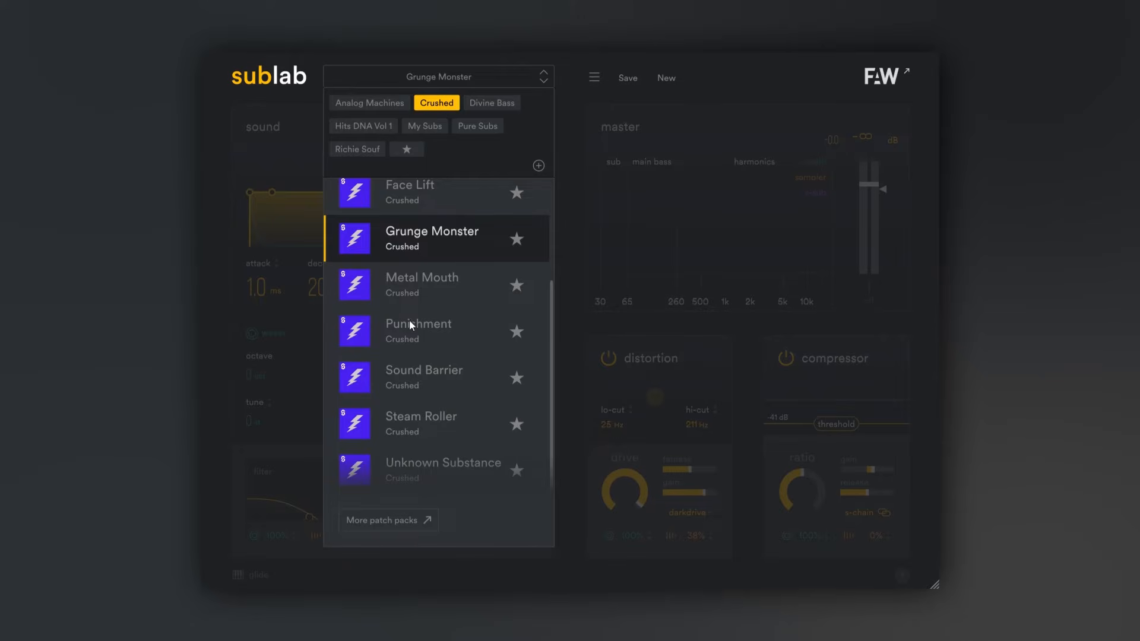
Step: Audition the Crushed presets Metal Mouth, Punishment, Sound Barrier, Steam Roller and Unknown Substance in turn
{"action": "left_click", "coordinate": [407, 289]}
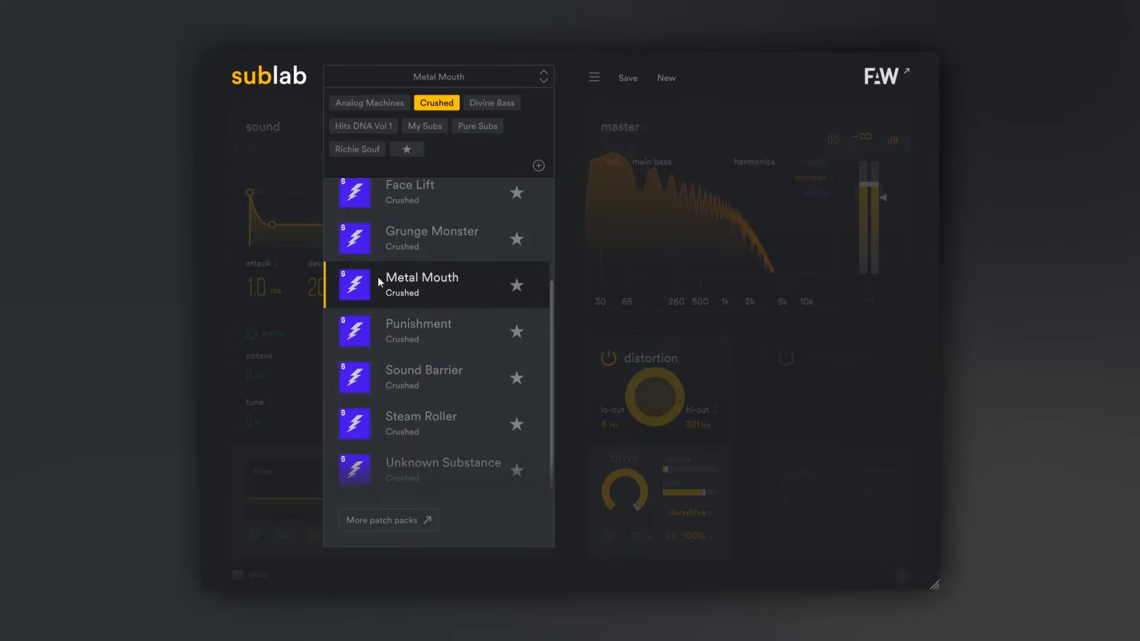
{"action": "left_click", "coordinate": [397, 327]}
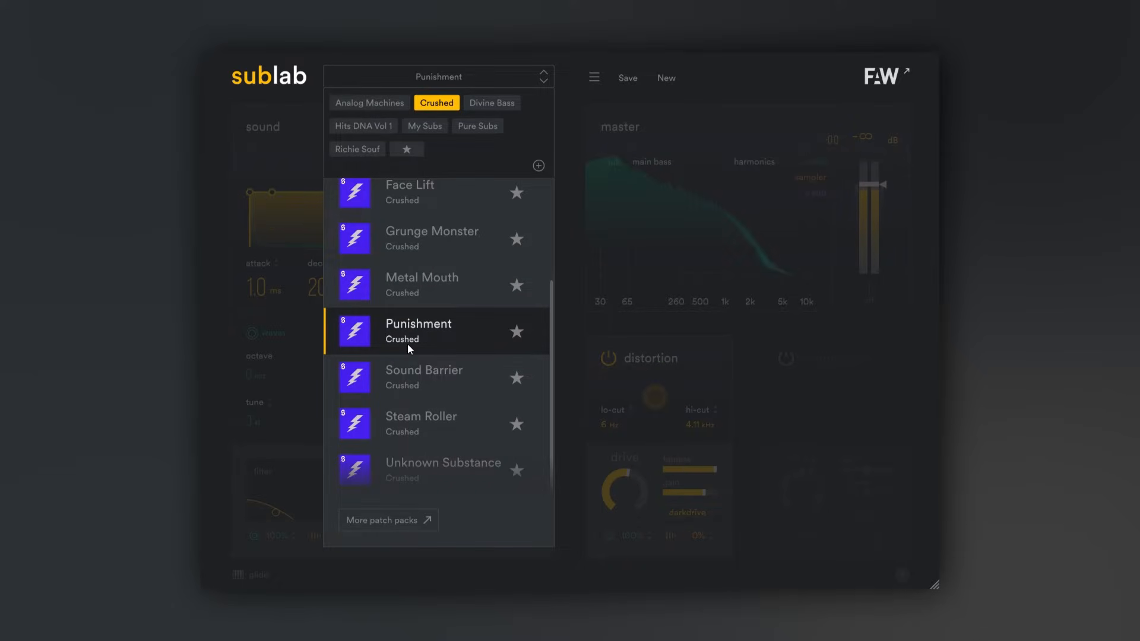
{"action": "left_click", "coordinate": [408, 379]}
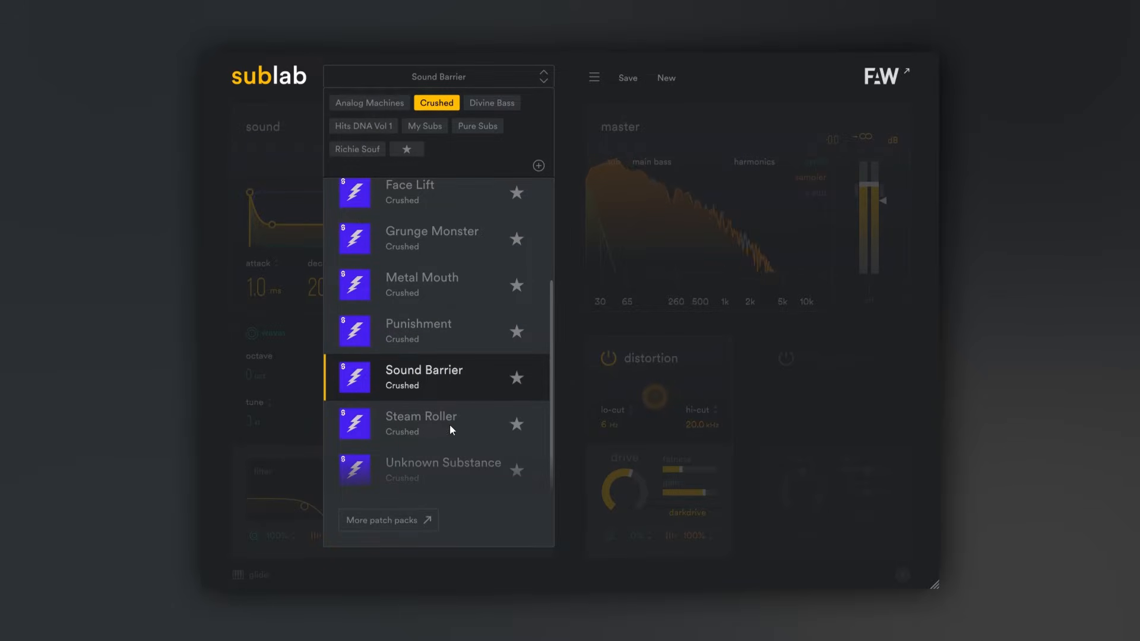
{"action": "left_click", "coordinate": [405, 425]}
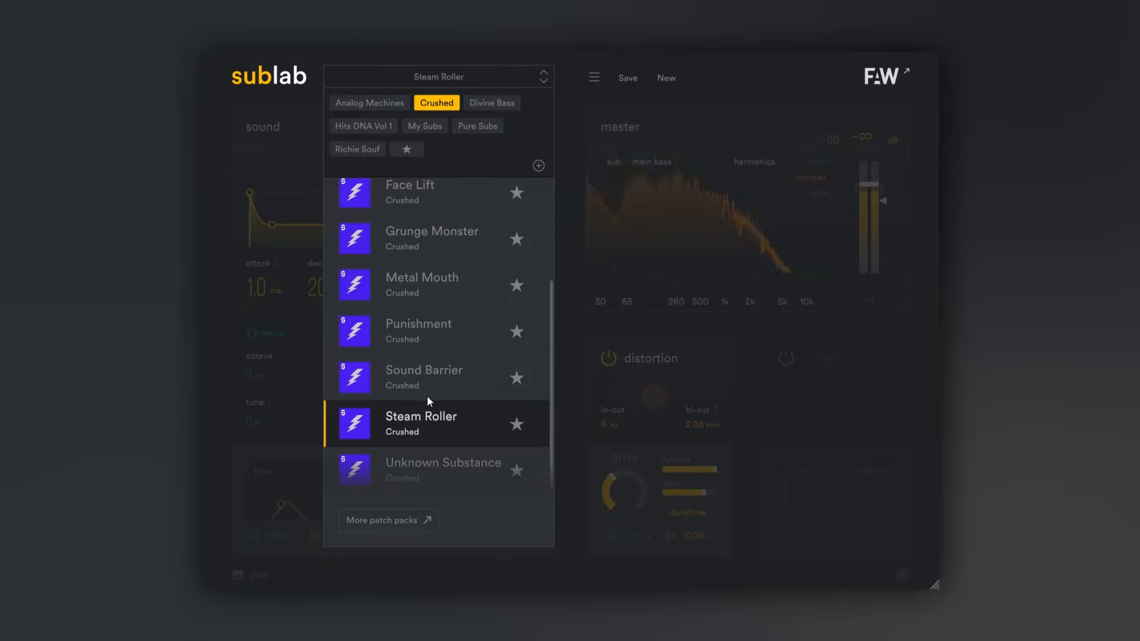
{"action": "left_click", "coordinate": [422, 468]}
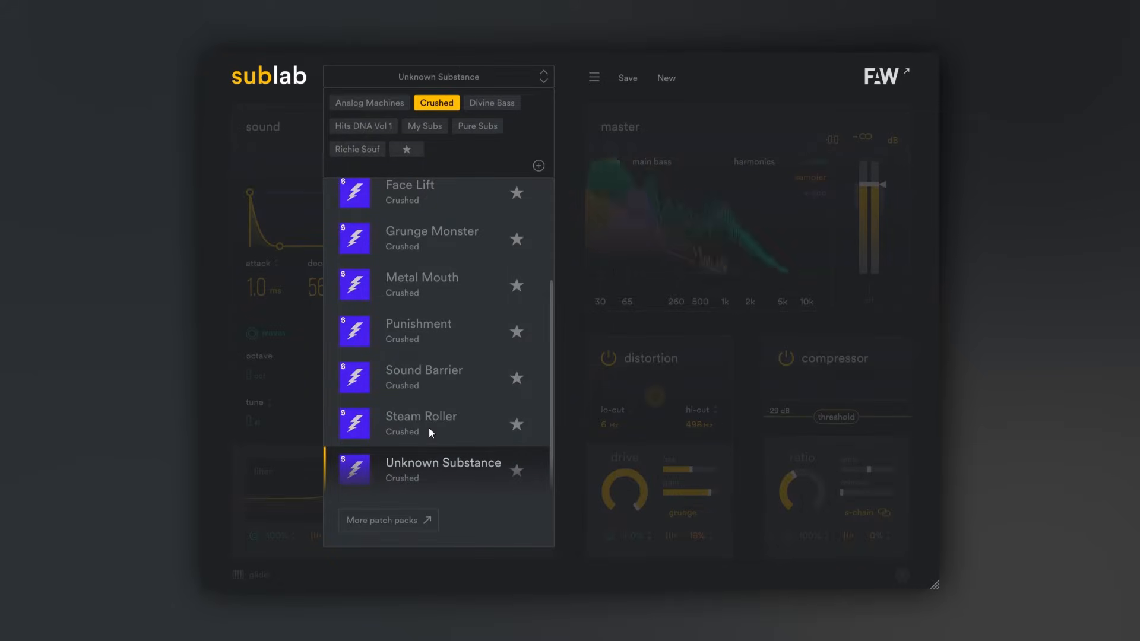
Step: Audition the Crushed presets 11th Dimension and Crash Test Dummy, and load the Depth Charge preset
{"action": "scroll", "coordinate": [380, 452], "scroll_direction": "up", "scroll_amount": 3}
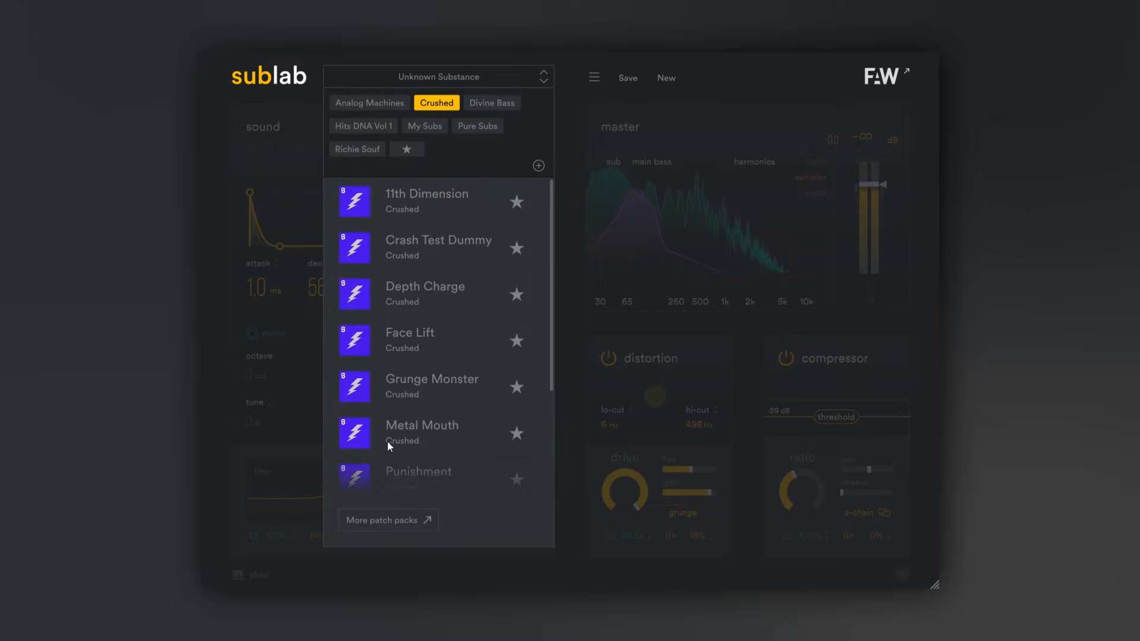
{"action": "left_click", "coordinate": [405, 209]}
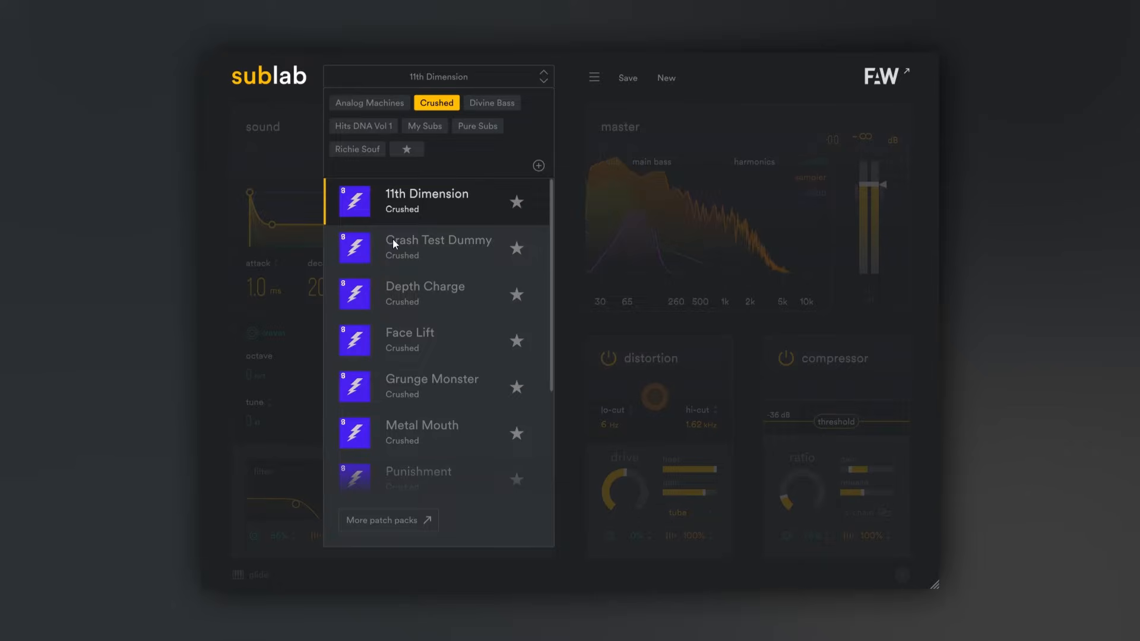
{"action": "left_click", "coordinate": [409, 247]}
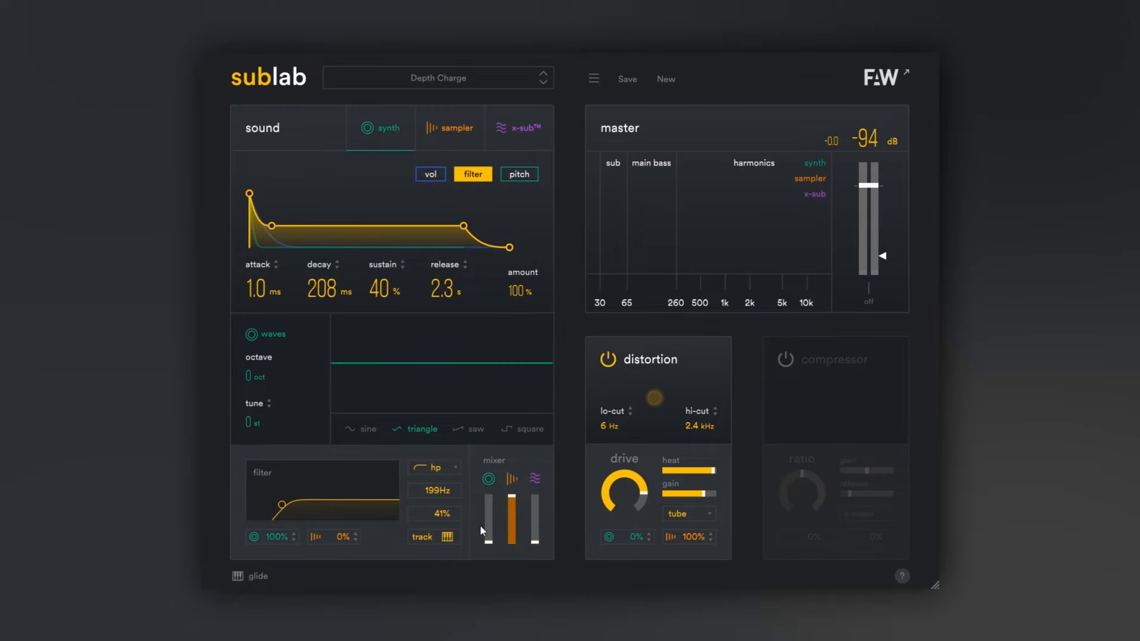
Step: Open the x-sub settings, shift the harmonics weighting slightly higher and set the lows level to -4.2 dB
{"action": "mouse_move", "coordinate": [488, 530]}
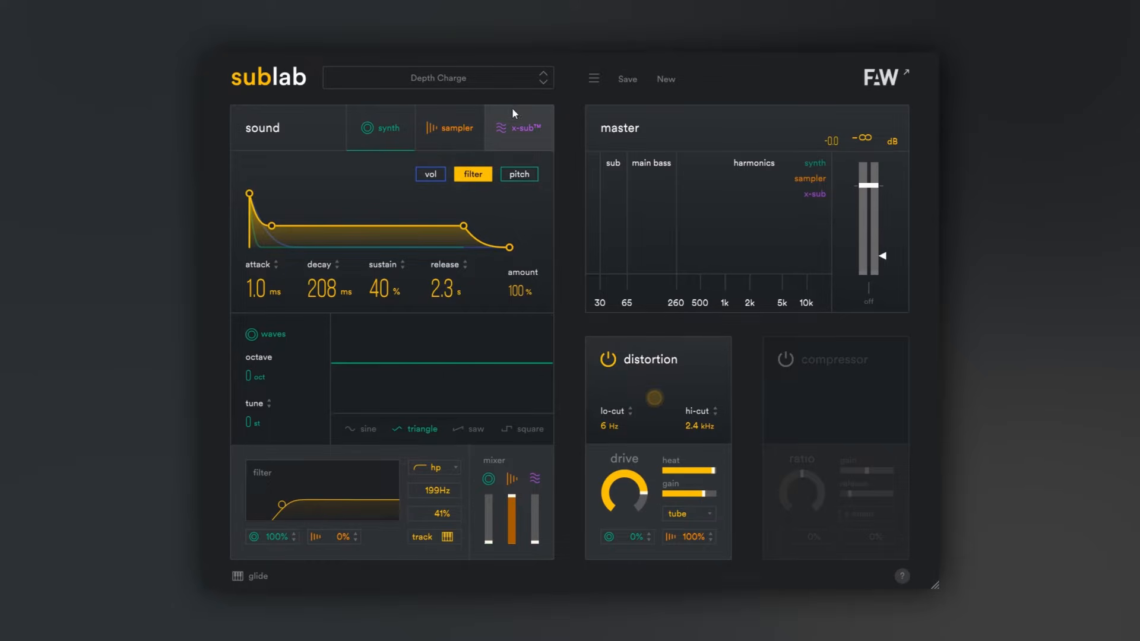
{"action": "left_click", "coordinate": [499, 142]}
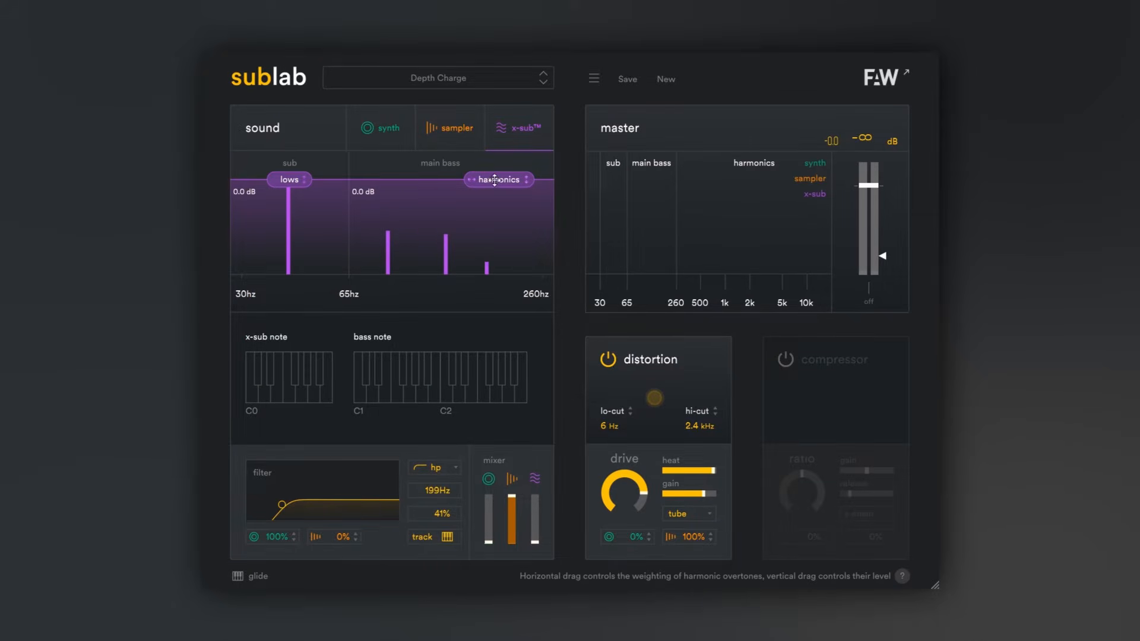
{"action": "mouse_move", "coordinate": [491, 179]}
{"action": "left_mouse_down"}
{"action": "mouse_move", "coordinate": [408, 179]}
{"action": "mouse_move", "coordinate": [457, 180]}
{"action": "mouse_move", "coordinate": [457, 255]}
{"action": "mouse_move", "coordinate": [460, 185]}
{"action": "mouse_move", "coordinate": [387, 186]}
{"action": "mouse_move", "coordinate": [483, 167]}
{"action": "mouse_move", "coordinate": [377, 168]}
{"action": "mouse_move", "coordinate": [508, 167]}
{"action": "left_mouse_up"}
{"action": "left_click_drag", "start_coordinate": [297, 175], "coordinate": [308, 214]}
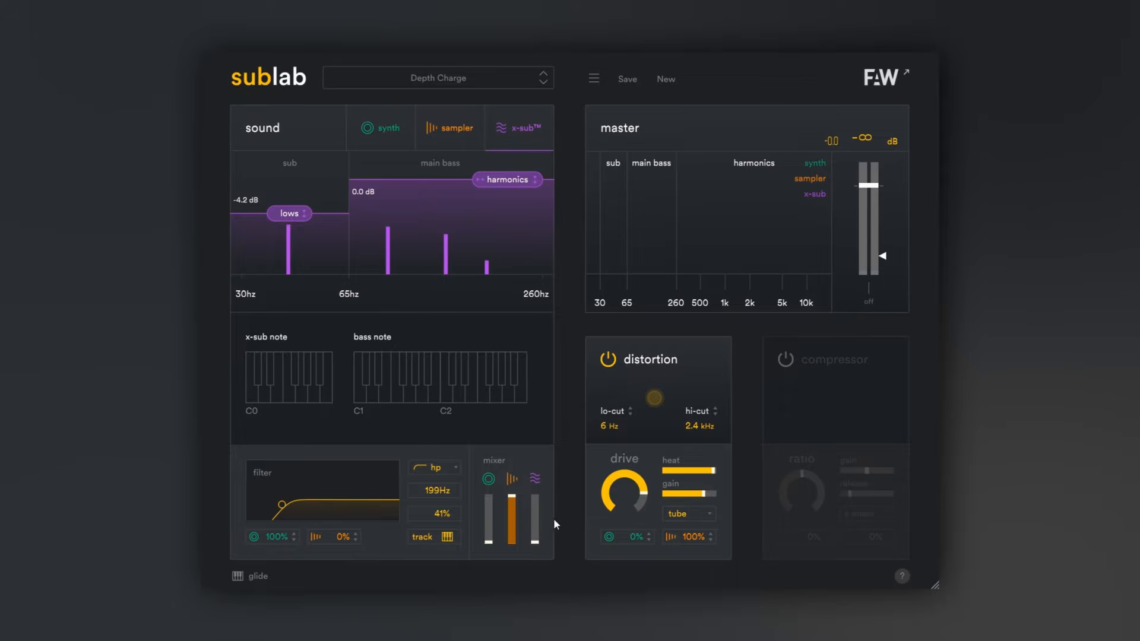
Step: Isolate the x-sub in the mixer, set its lows to -60.0 dB and shift the harmonics weighting lower
{"action": "left_click_drag", "start_coordinate": [535, 541], "coordinate": [513, 567]}
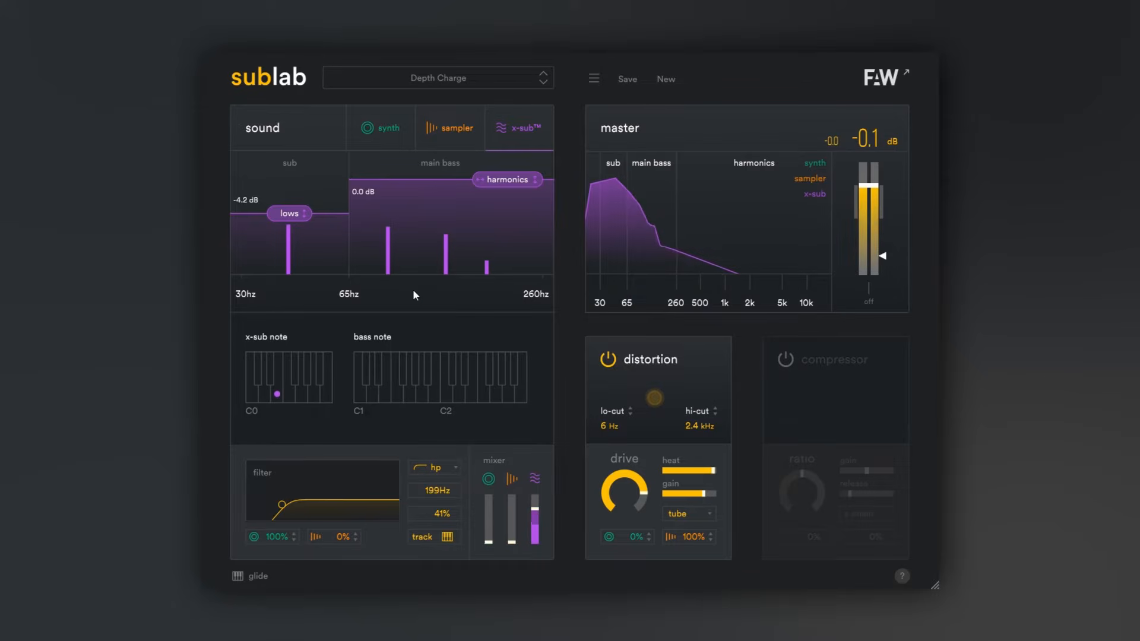
{"action": "left_click_drag", "start_coordinate": [289, 213], "coordinate": [286, 268]}
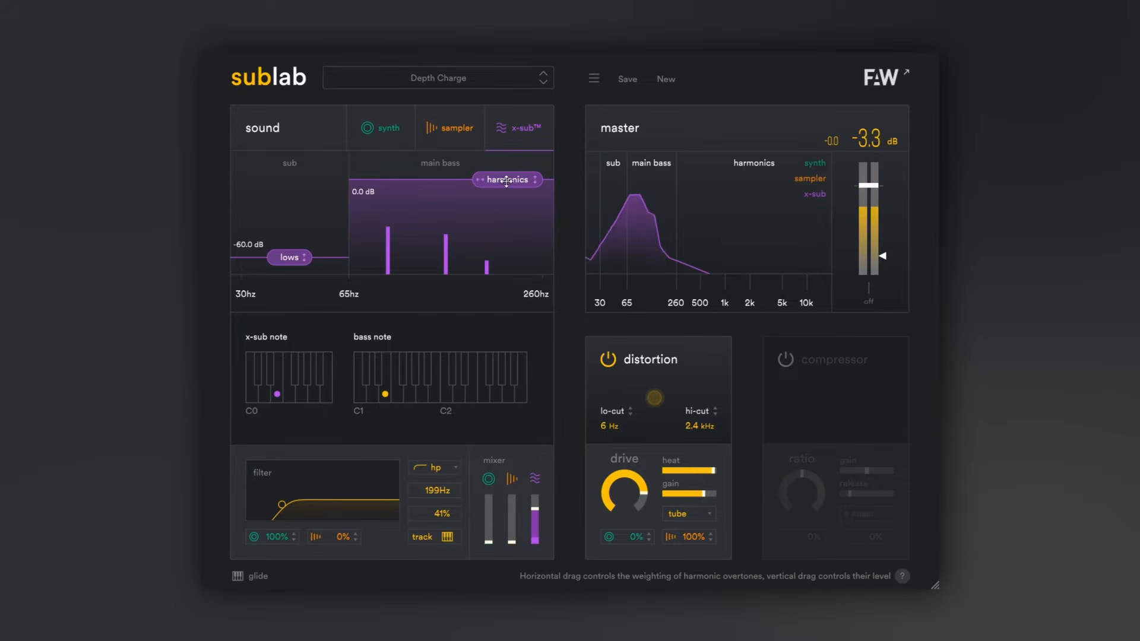
{"action": "left_click_drag", "start_coordinate": [507, 180], "coordinate": [447, 176]}
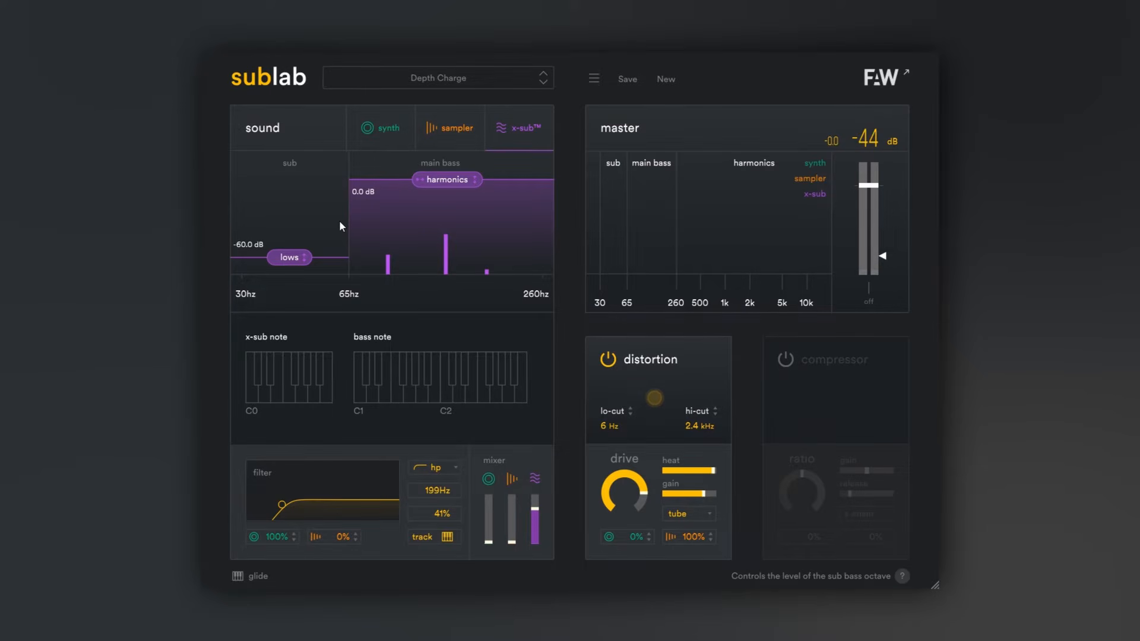
Step: Try x-sub lows at 0.0 dB with harmonics at -60.0 dB, and finish with lows at -15.4 dB and strongly weighted harmonics at 0.0 dB
{"action": "left_click_drag", "start_coordinate": [290, 257], "coordinate": [290, 189]}
{"action": "left_click_drag", "start_coordinate": [447, 180], "coordinate": [471, 257]}
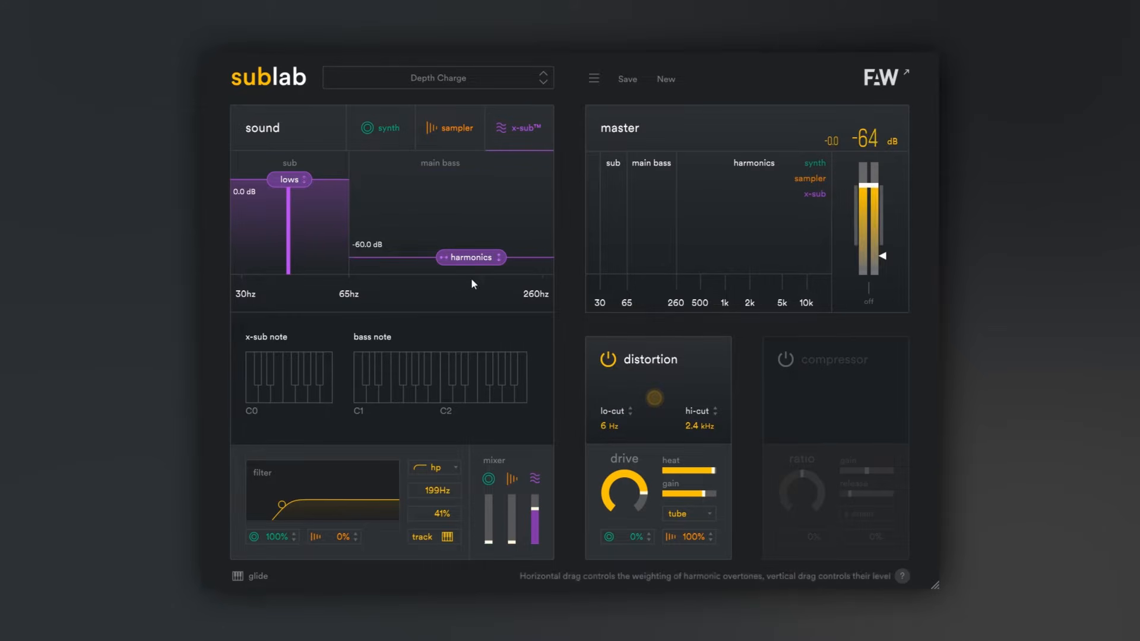
{"action": "left_click_drag", "start_coordinate": [290, 189], "coordinate": [292, 250]}
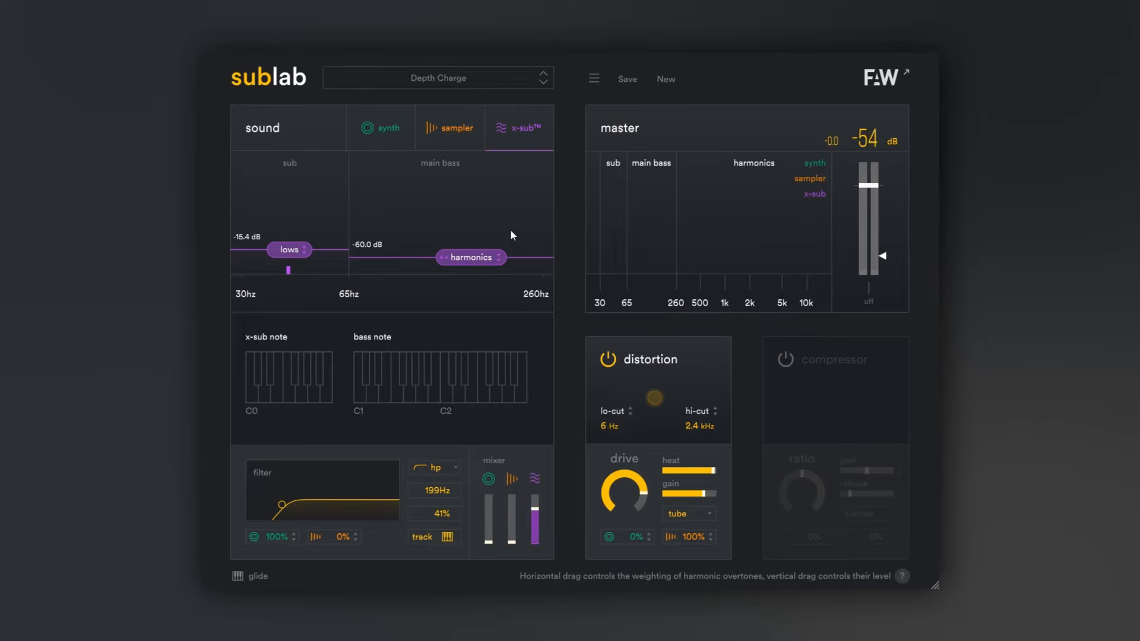
{"action": "left_click_drag", "start_coordinate": [470, 258], "coordinate": [522, 158]}
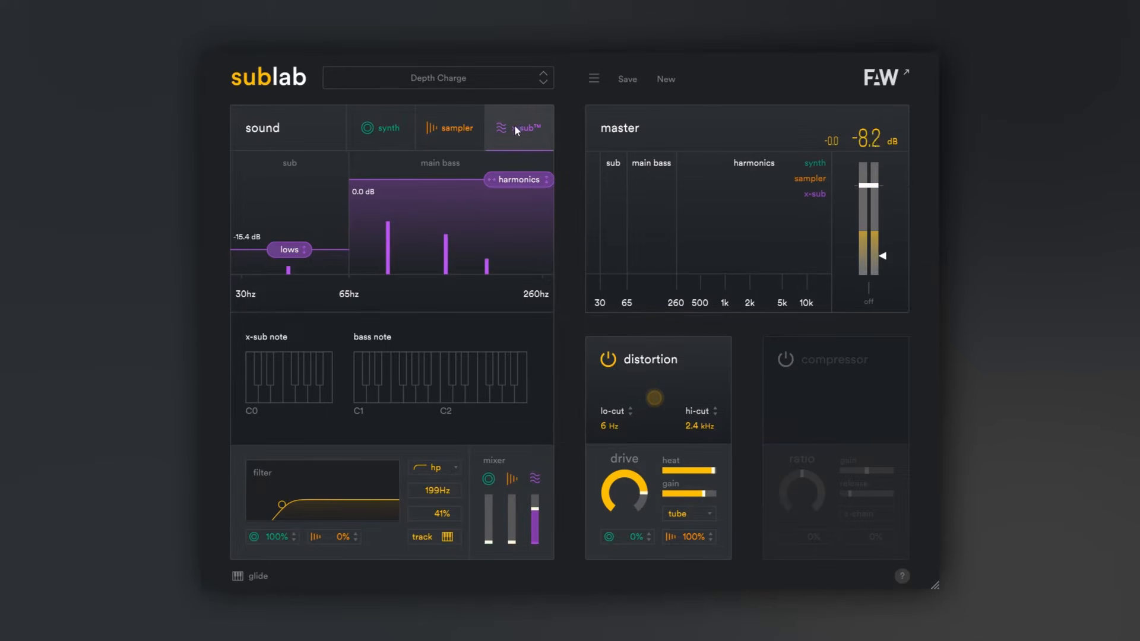
Step: Open the sampler, isolate it in the mixer and load the sample VD2_A#2_808_Bass_Long.wav
{"action": "left_click", "coordinate": [463, 127]}
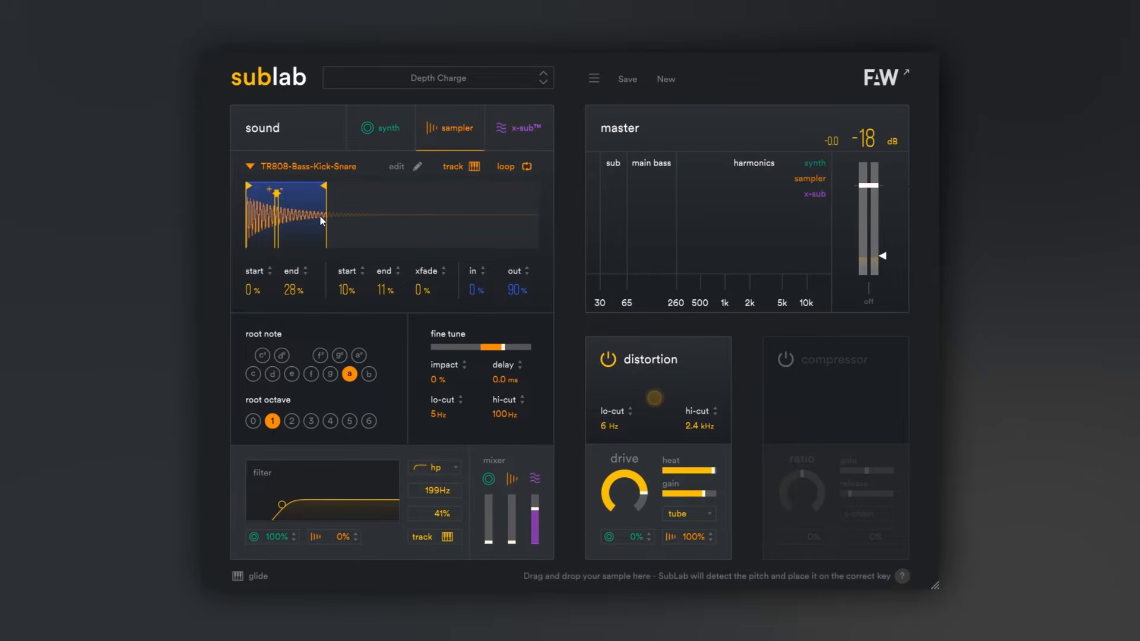
{"action": "left_click_drag", "start_coordinate": [513, 530], "coordinate": [513, 508]}
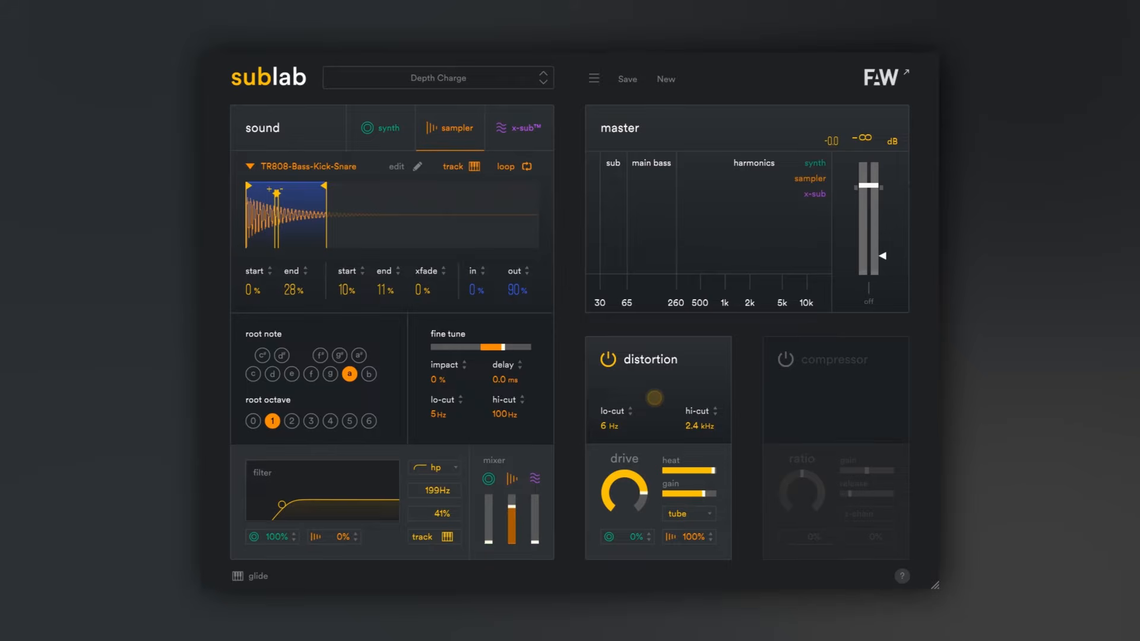
{"action": "left_click_drag", "start_coordinate": [302, 222], "coordinate": [306, 223]}
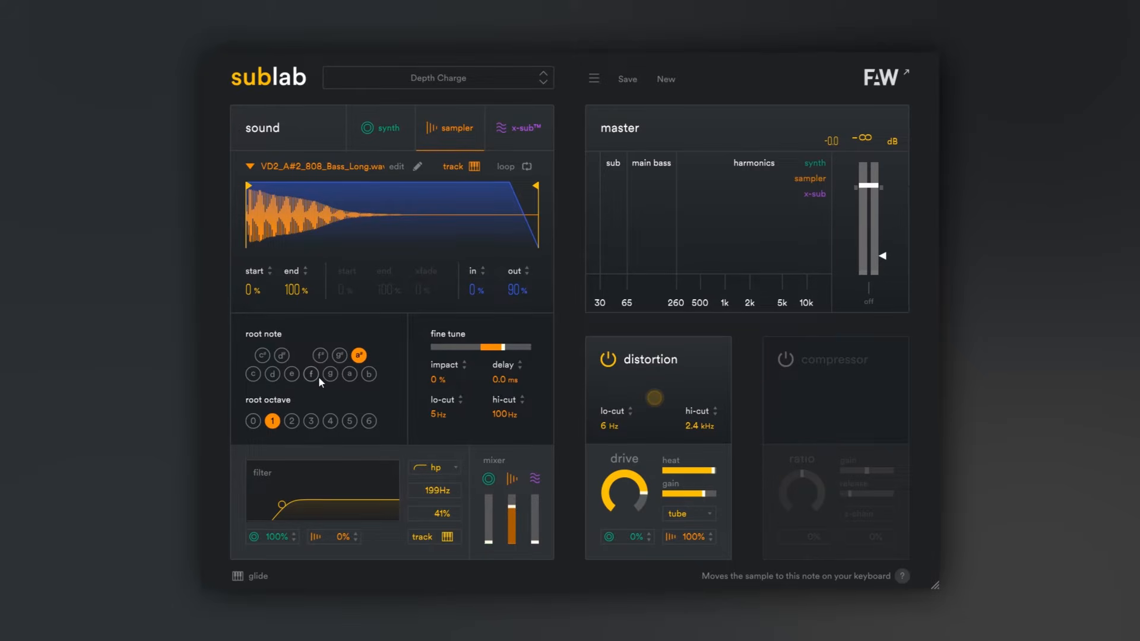
Step: Enable looping on the 808 bass sample, keep key tracking on, and set the loop region from 9% to 11%
{"action": "left_click", "coordinate": [473, 166]}
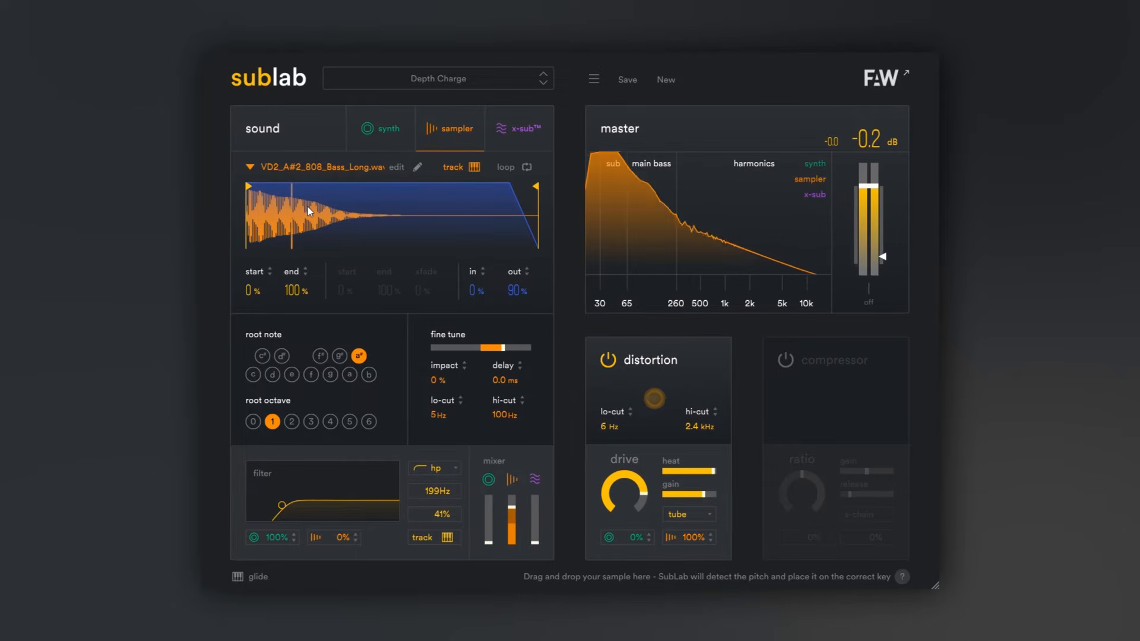
{"action": "left_click", "coordinate": [515, 166]}
{"action": "left_click_drag", "start_coordinate": [485, 195], "coordinate": [275, 196]}
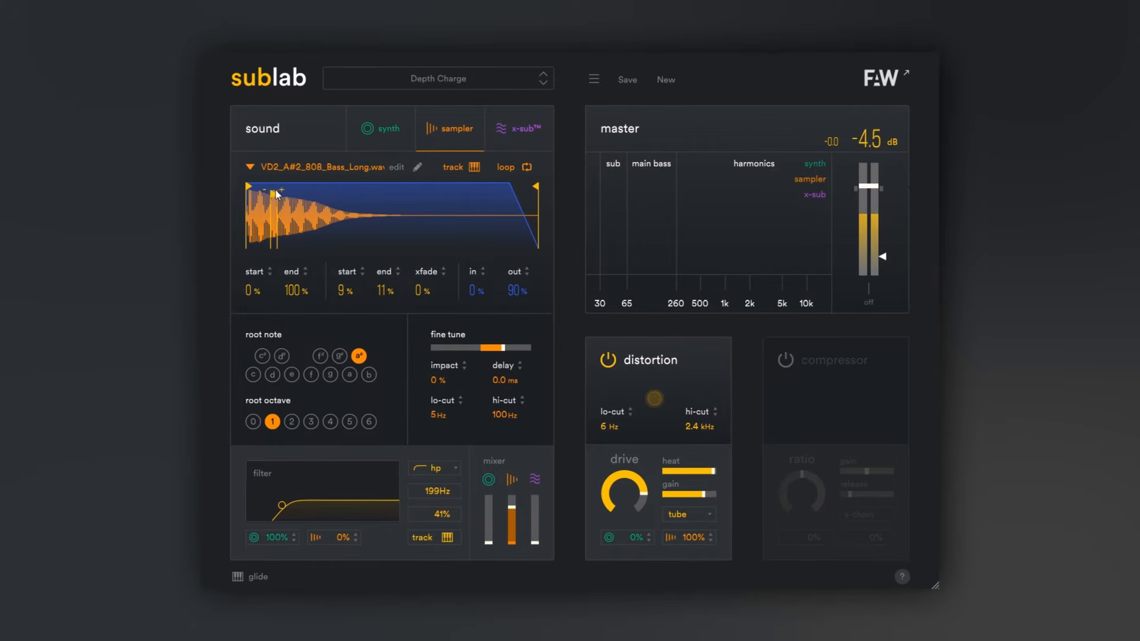
Step: Try root note F for the sample, return it to A#, and turn key tracking off
{"action": "left_click_drag", "start_coordinate": [278, 192], "coordinate": [277, 193]}
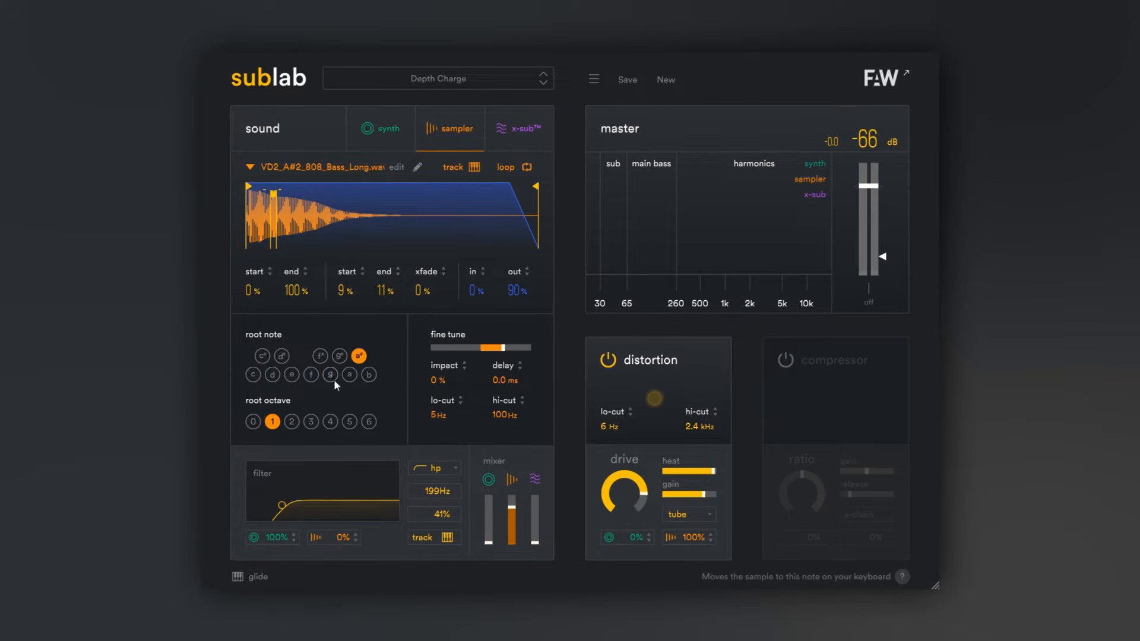
{"action": "left_click", "coordinate": [311, 375]}
{"action": "left_click", "coordinate": [358, 356]}
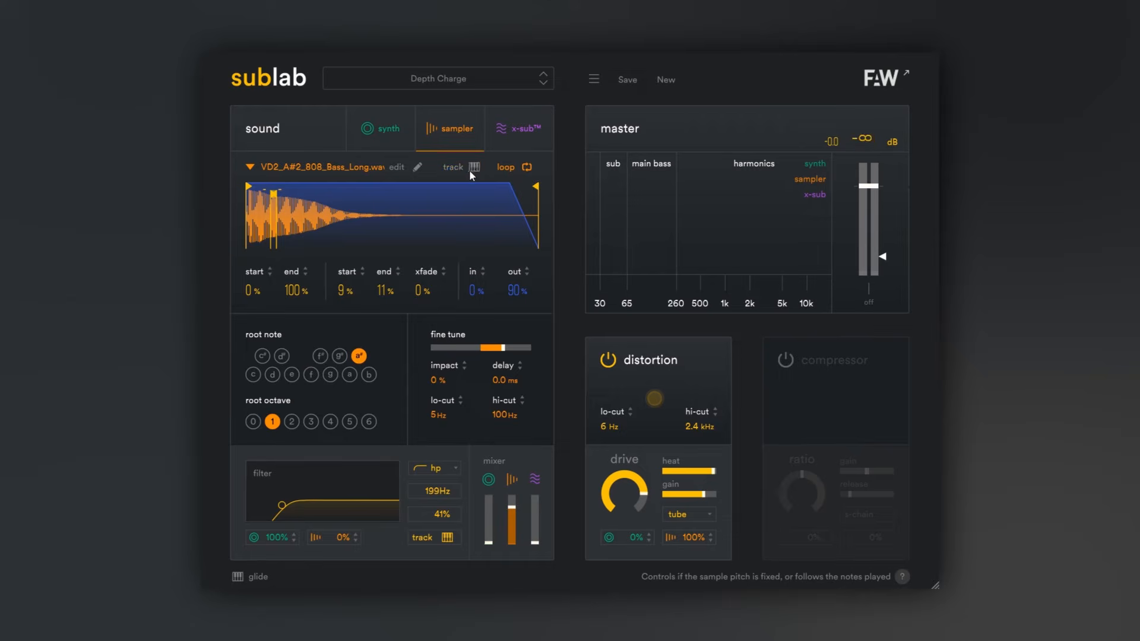
{"action": "left_click", "coordinate": [273, 375]}
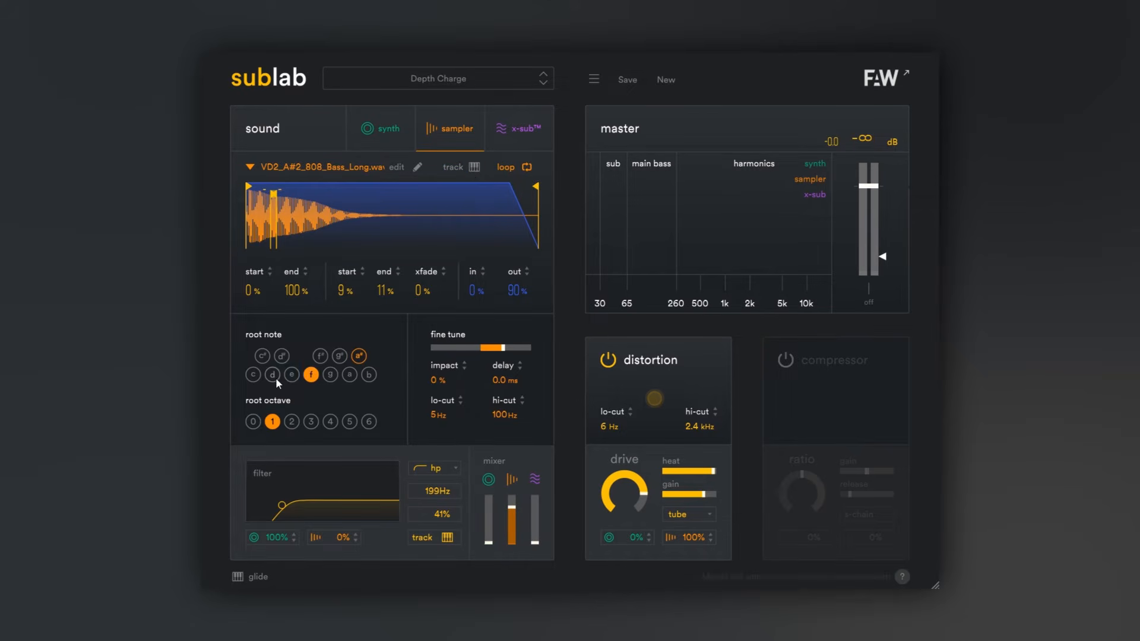
{"action": "left_click", "coordinate": [358, 356]}
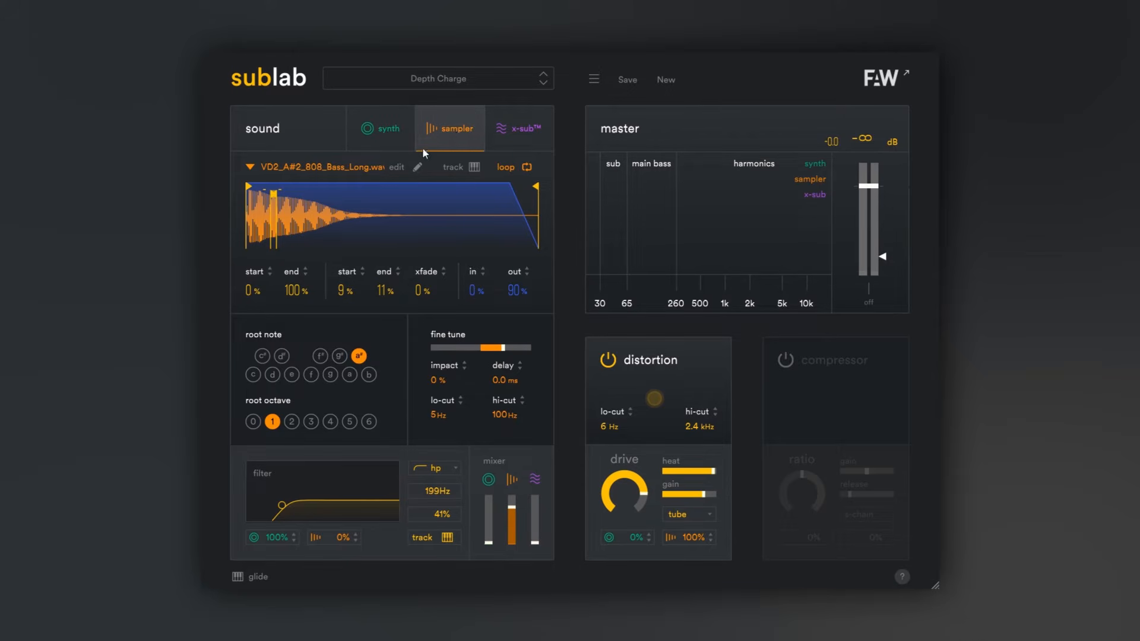
Step: Open the synth section, isolate it in the mixer, and go through its volume, filter and pitch envelopes
{"action": "left_click", "coordinate": [381, 143]}
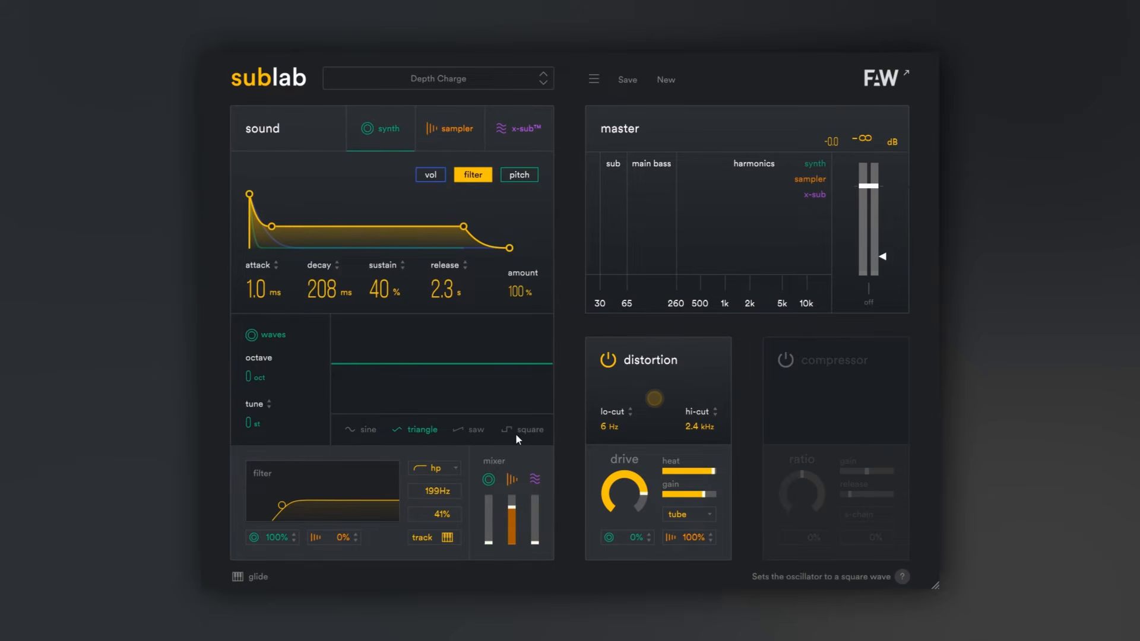
{"action": "left_click_drag", "start_coordinate": [488, 540], "coordinate": [514, 545]}
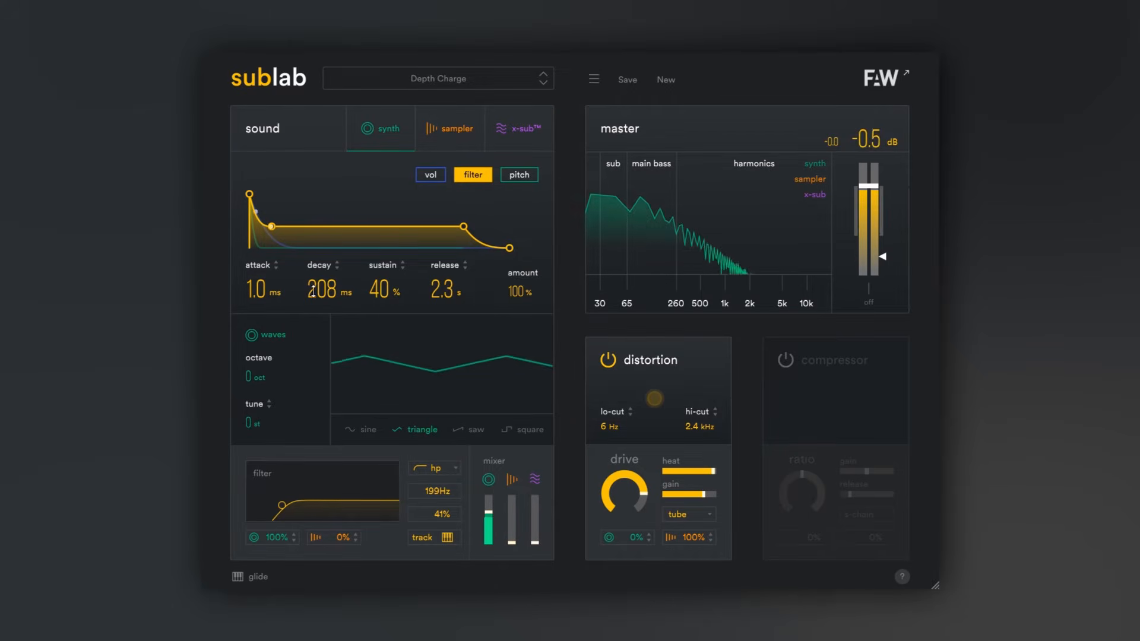
{"action": "left_click", "coordinate": [422, 174]}
{"action": "left_click", "coordinate": [473, 177]}
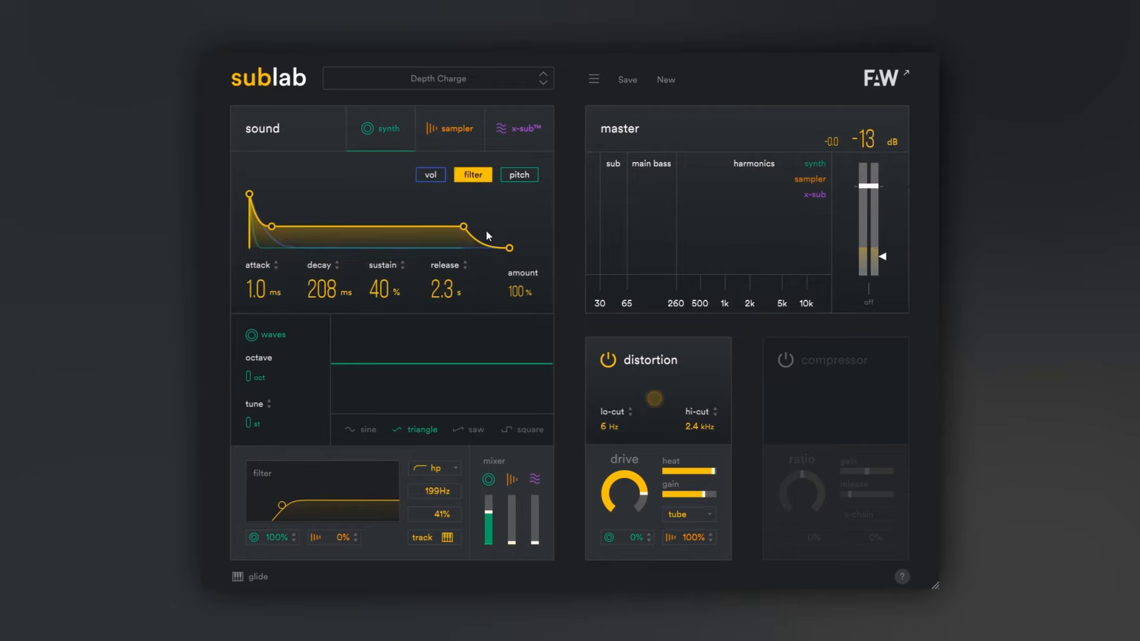
{"action": "left_click", "coordinate": [521, 177]}
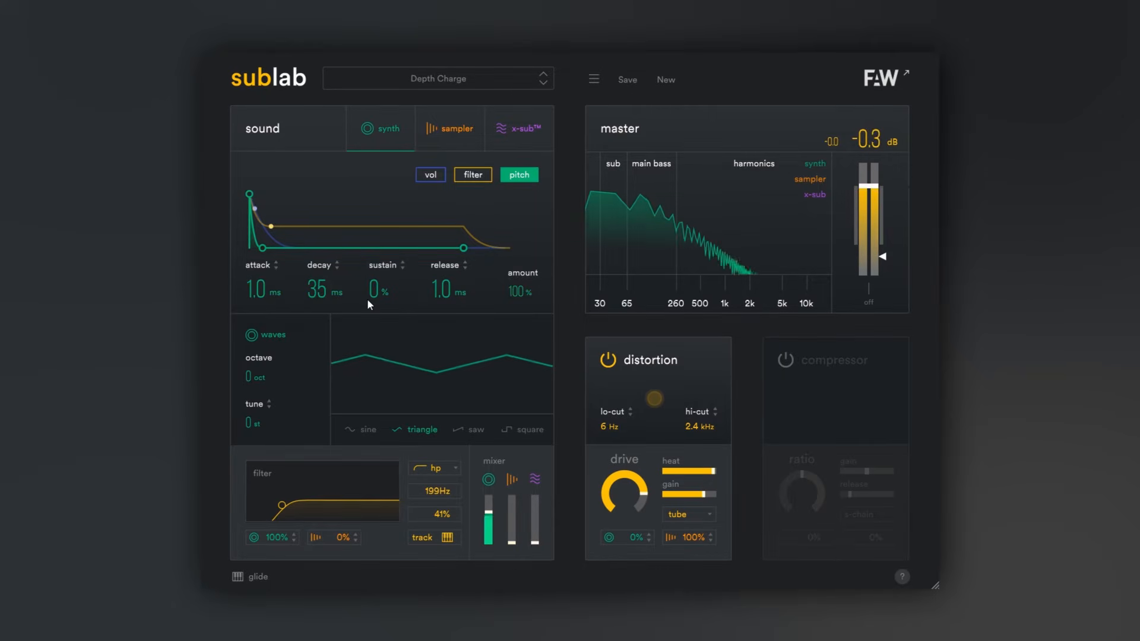
Step: Audition the sine and saw waves, settle on square, and set the synth's filter amount to 0%
{"action": "left_click", "coordinate": [363, 429]}
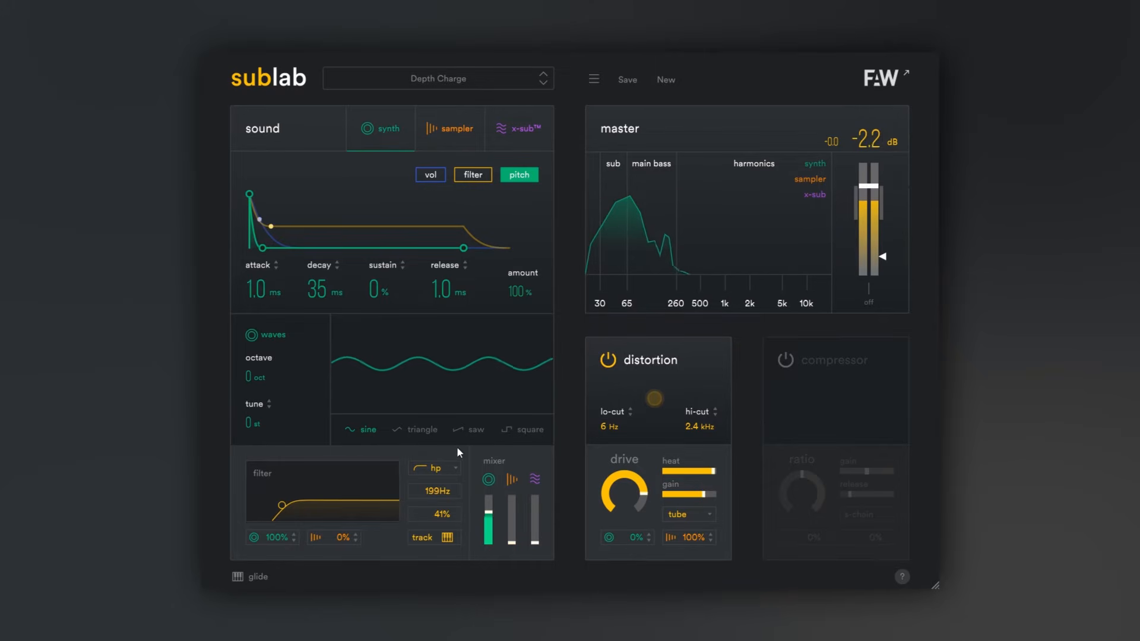
{"action": "left_click", "coordinate": [475, 431]}
{"action": "left_click", "coordinate": [521, 429]}
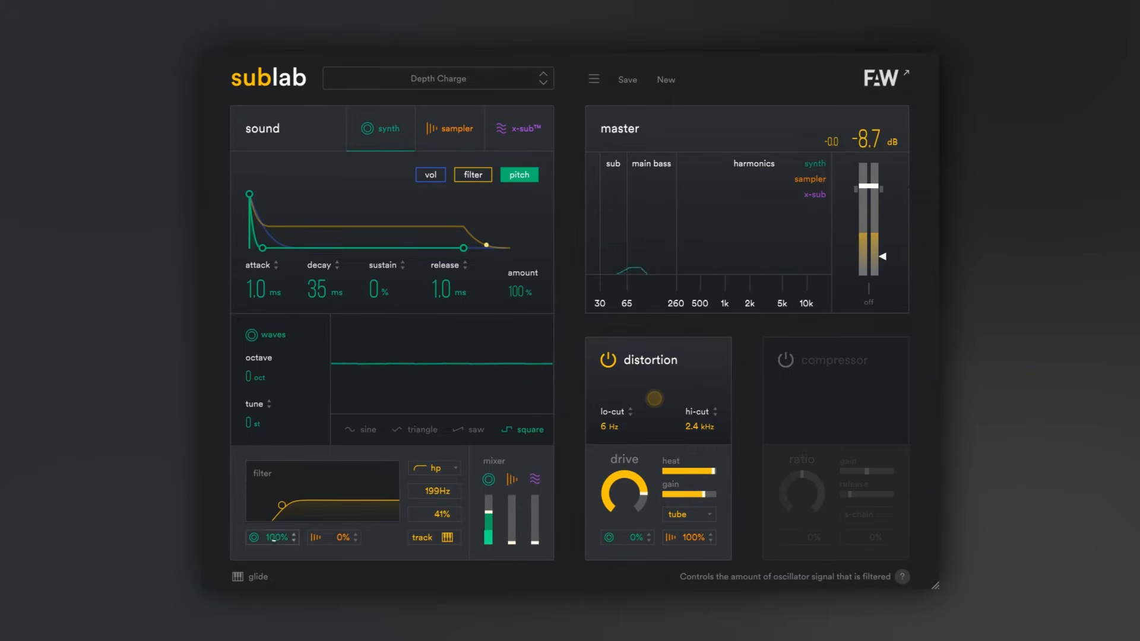
{"action": "left_click_drag", "start_coordinate": [274, 538], "coordinate": [275, 549]}
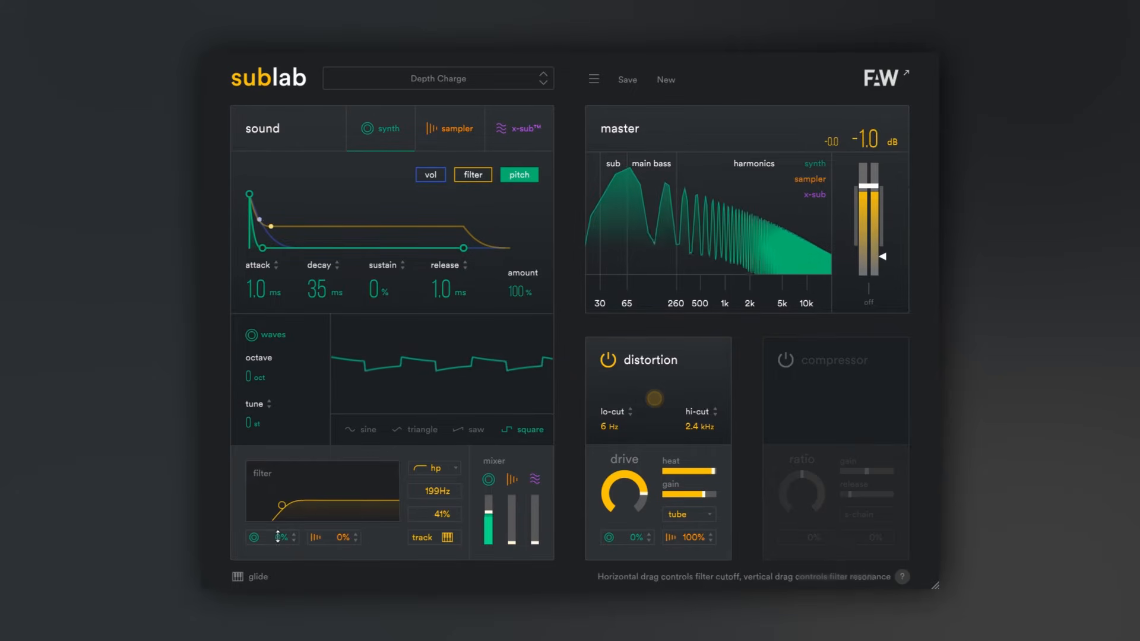
{"action": "mouse_move", "coordinate": [277, 537]}
{"action": "left_mouse_down"}
{"action": "mouse_move", "coordinate": [282, 450]}
{"action": "mouse_move", "coordinate": [282, 543]}
{"action": "left_mouse_up"}
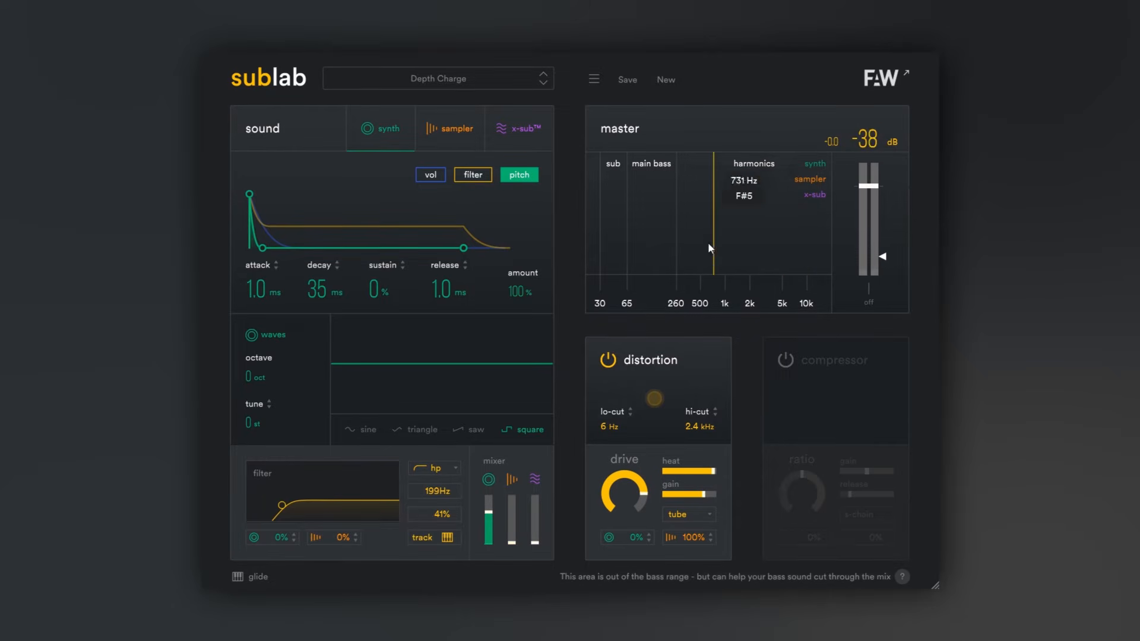
Step: Load the Face Lift preset and set its compressor to a -60 dB threshold, short release, 100% synth and 0% sampler amount
{"action": "left_click", "coordinate": [543, 83]}
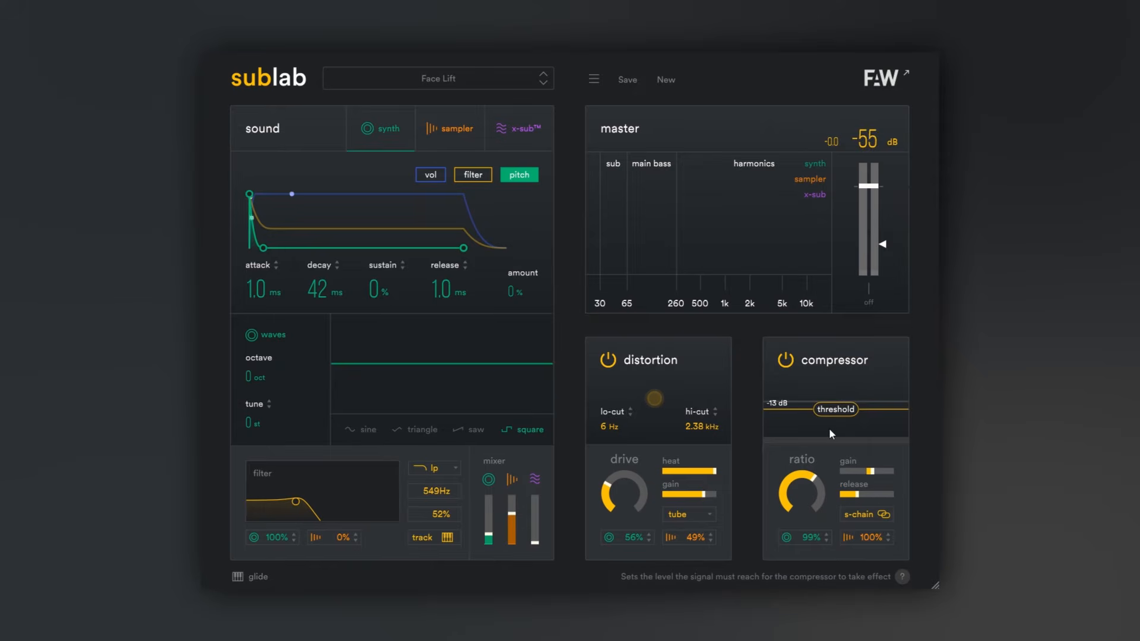
{"action": "left_click_drag", "start_coordinate": [833, 414], "coordinate": [831, 458]}
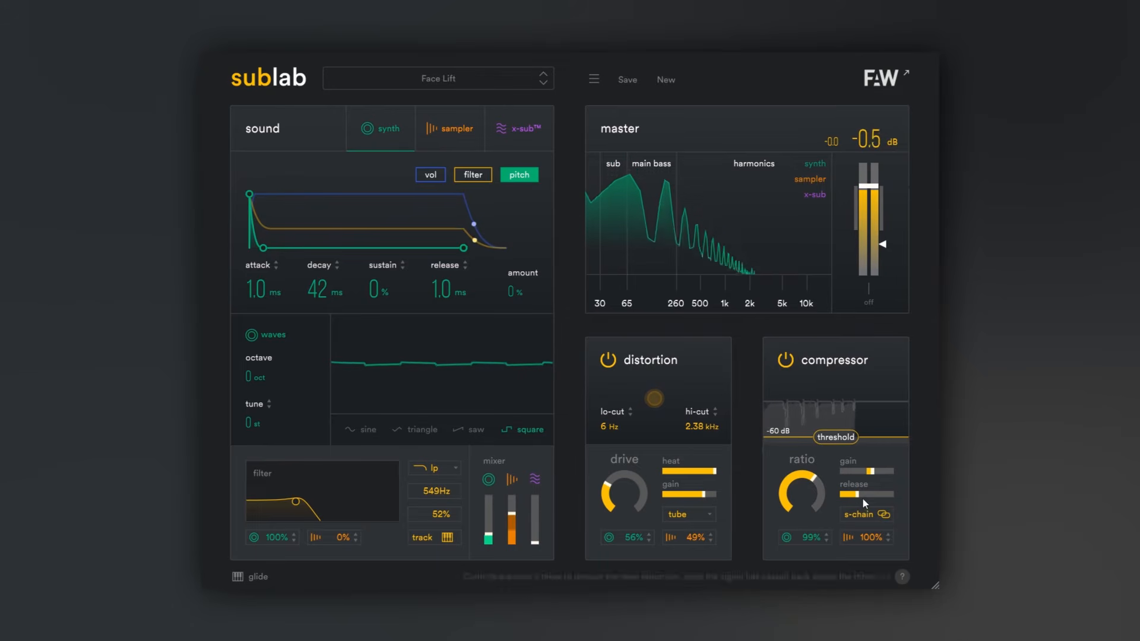
{"action": "left_click_drag", "start_coordinate": [858, 495], "coordinate": [878, 585]}
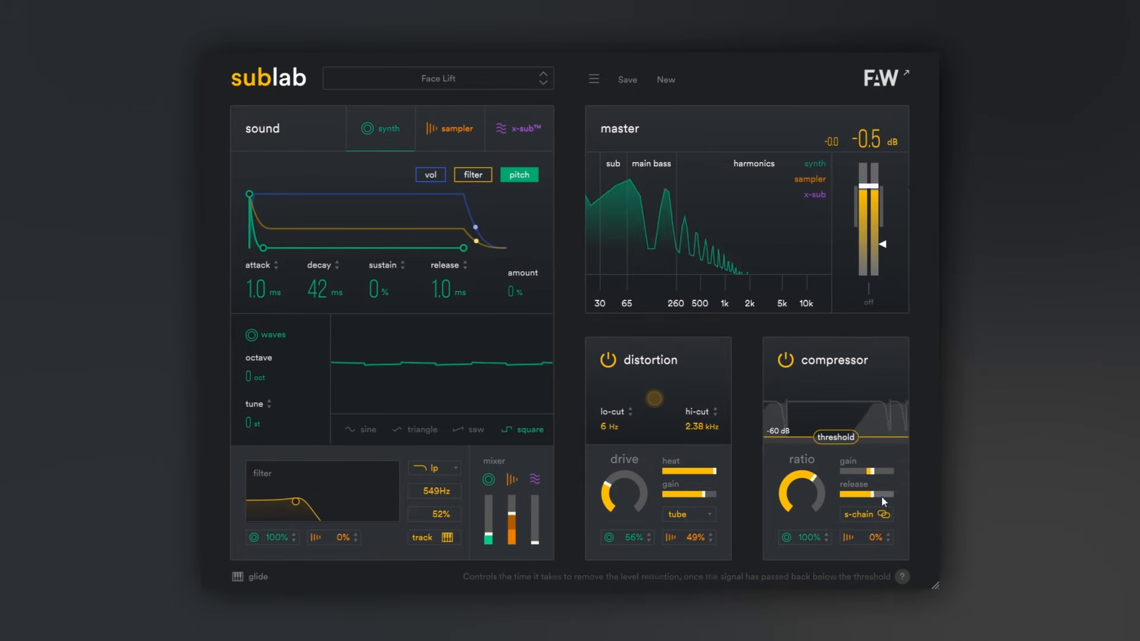
{"action": "left_click_drag", "start_coordinate": [882, 496], "coordinate": [848, 491]}
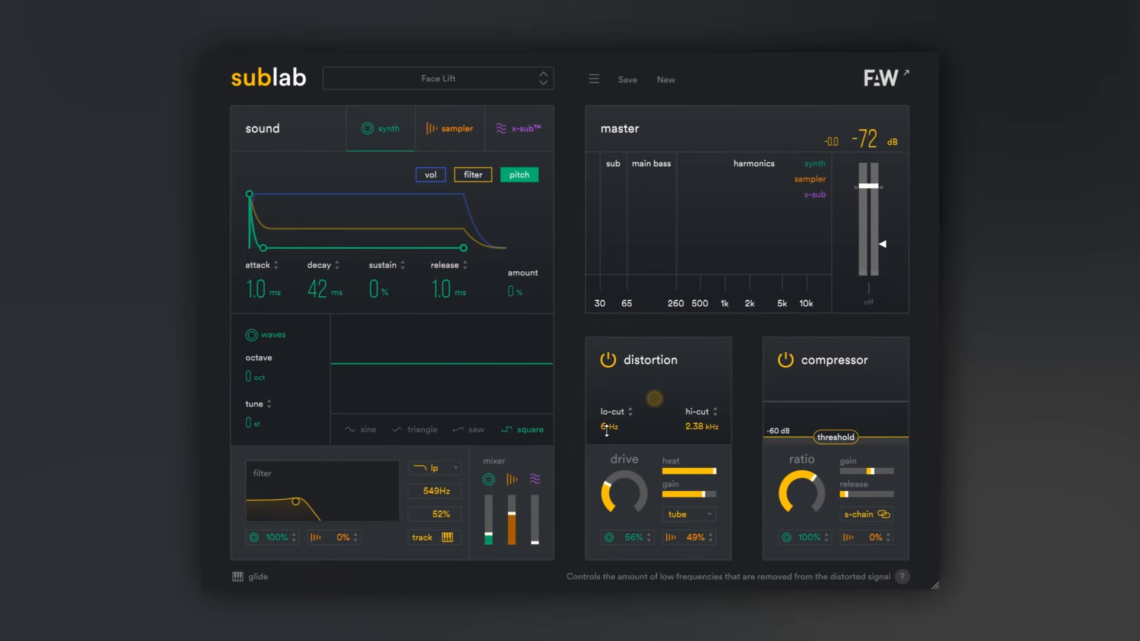
Step: Reduce the distortion's heat, switch its type from tube to darkdrive, and raise the drive to about 6.25
{"action": "left_click_drag", "start_coordinate": [713, 475], "coordinate": [673, 475]}
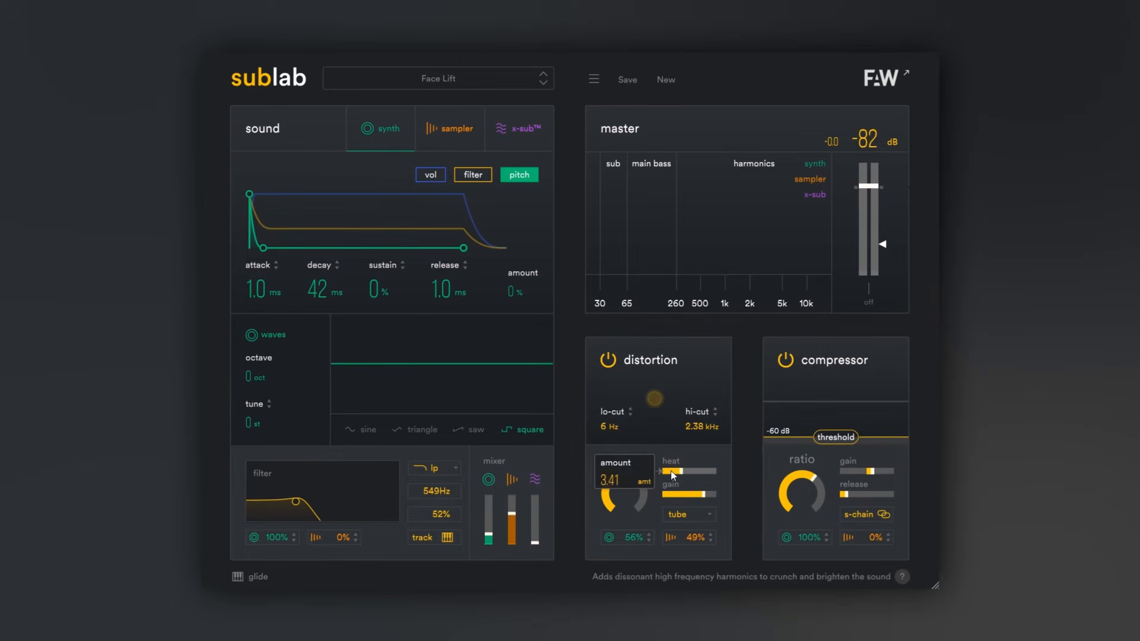
{"action": "left_click", "coordinate": [694, 514]}
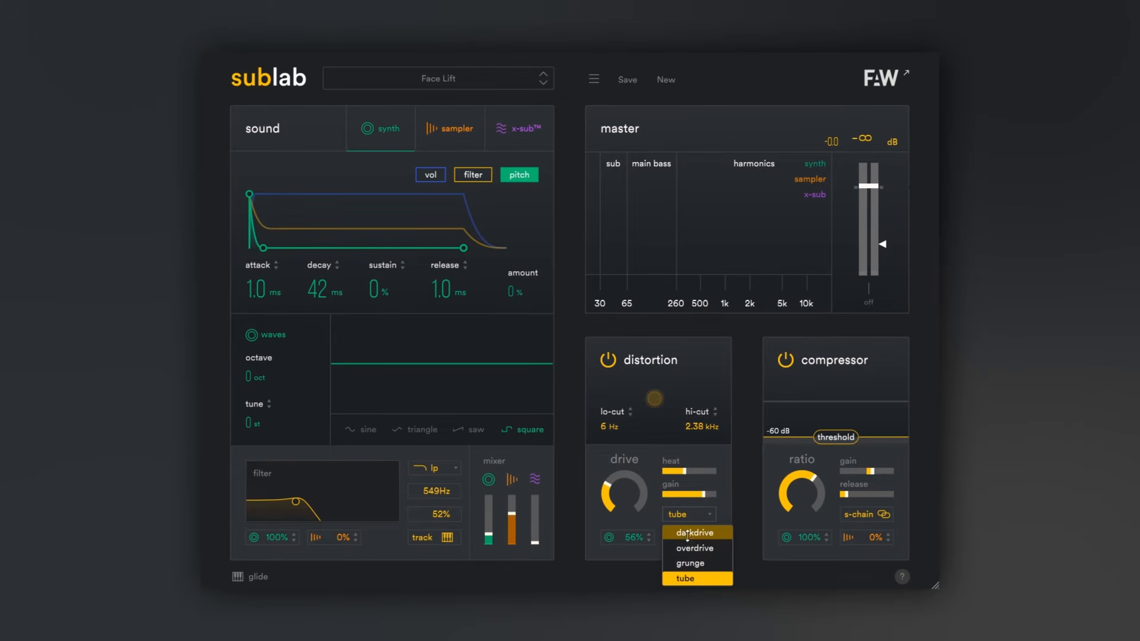
{"action": "left_click", "coordinate": [687, 532]}
{"action": "left_click_drag", "start_coordinate": [637, 486], "coordinate": [636, 428]}
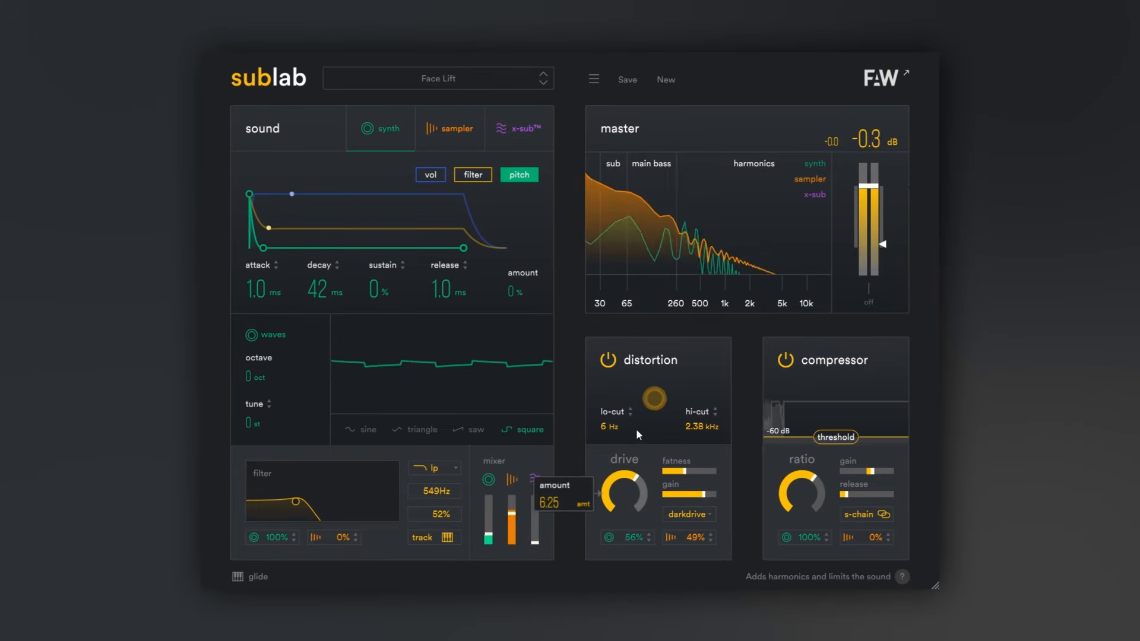
Step: Set the distortion's synth amount to 100% and hi-cut to 9.12 kHz, and lower its gain slightly
{"action": "left_click_drag", "start_coordinate": [631, 540], "coordinate": [635, 496]}
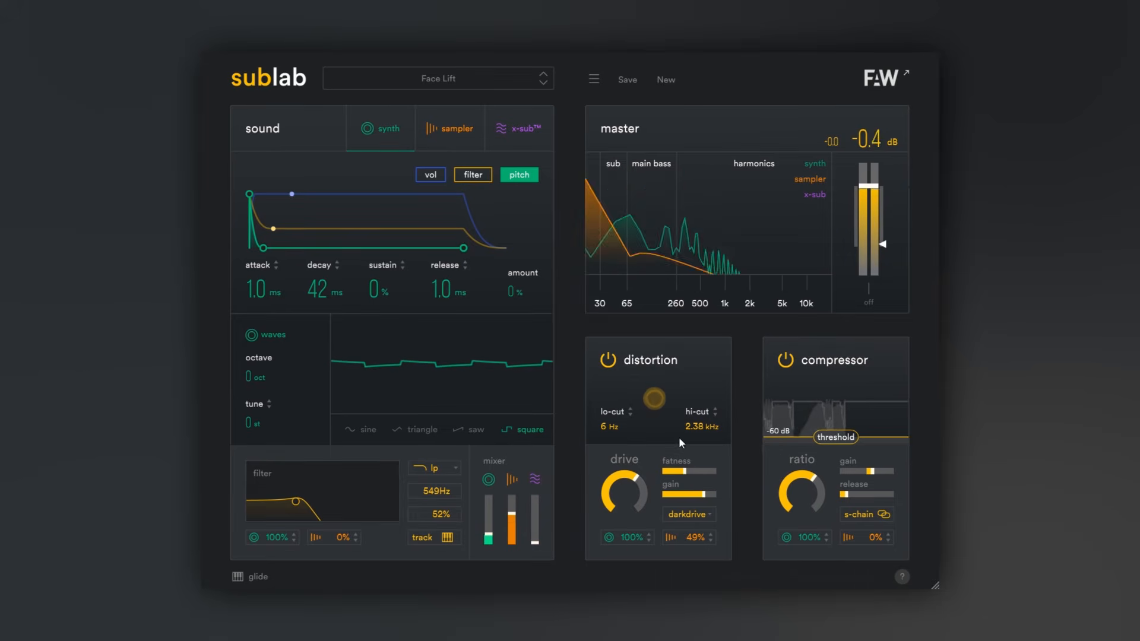
{"action": "left_click_drag", "start_coordinate": [698, 426], "coordinate": [696, 400]}
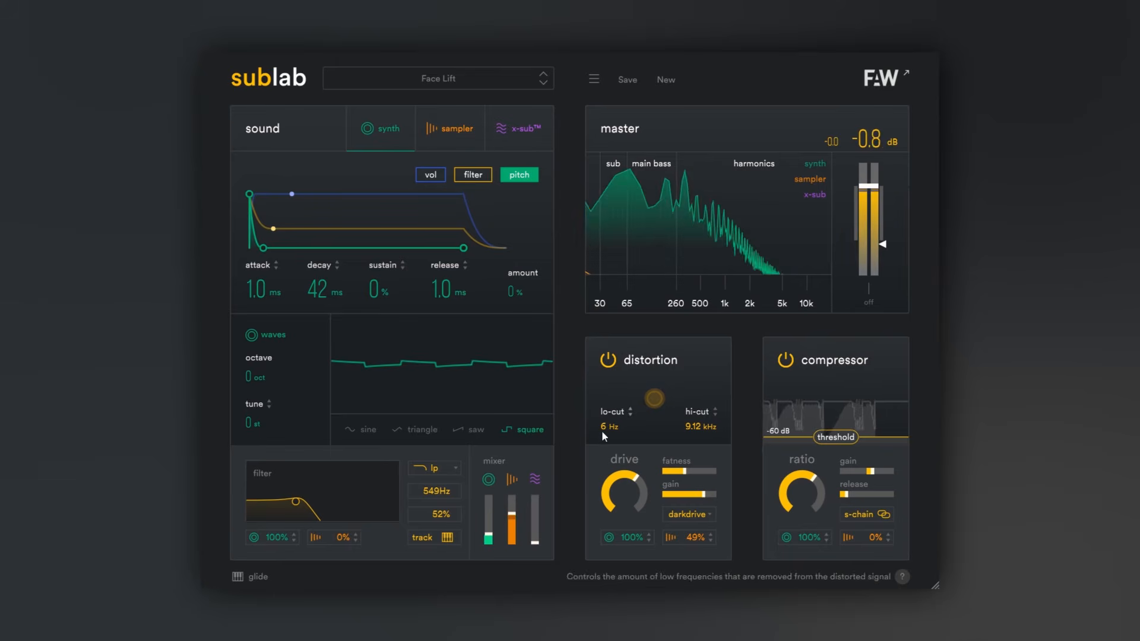
{"action": "left_click", "coordinate": [697, 493]}
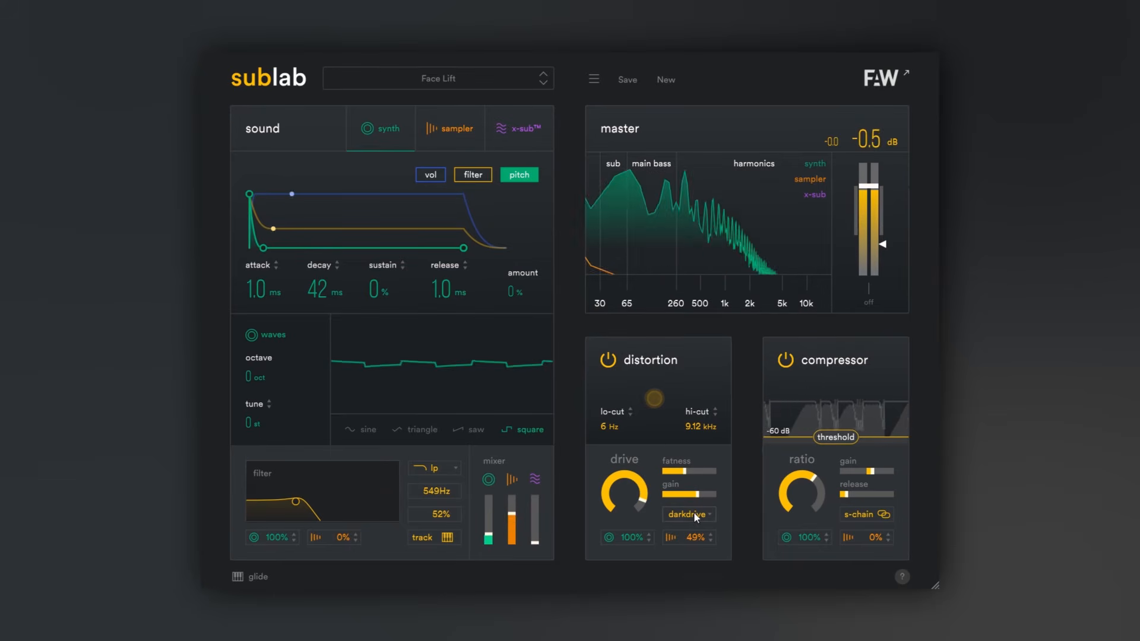
Step: Audition the overdrive and grunge distortion types, and set the type back to tube
{"action": "left_click", "coordinate": [693, 513]}
{"action": "left_click", "coordinate": [688, 550]}
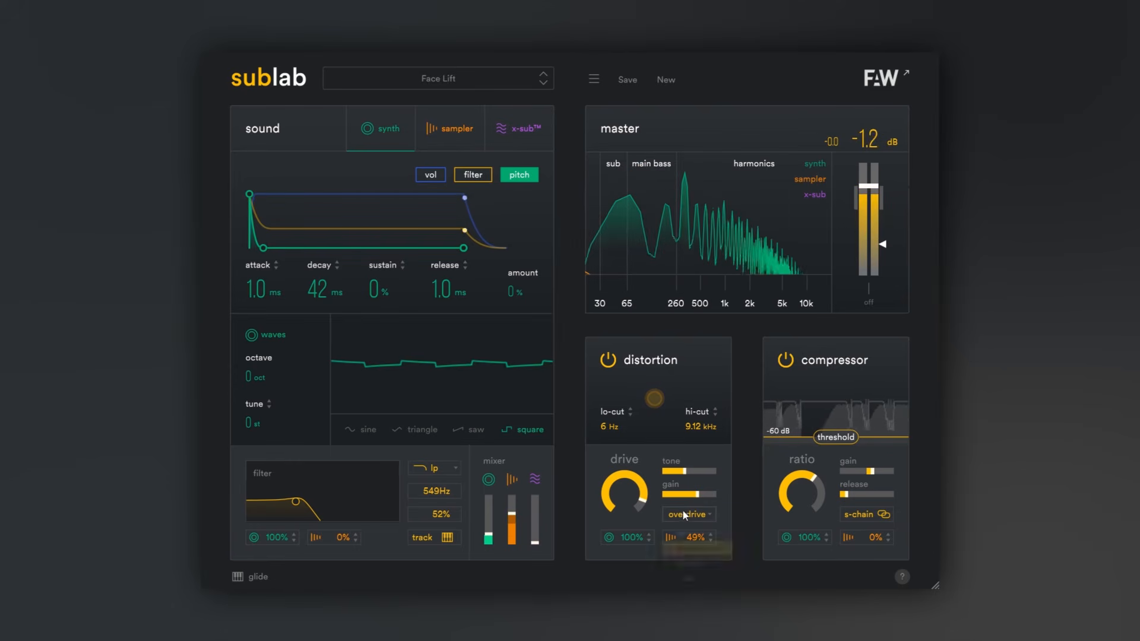
{"action": "left_click", "coordinate": [683, 511]}
{"action": "left_click", "coordinate": [695, 558]}
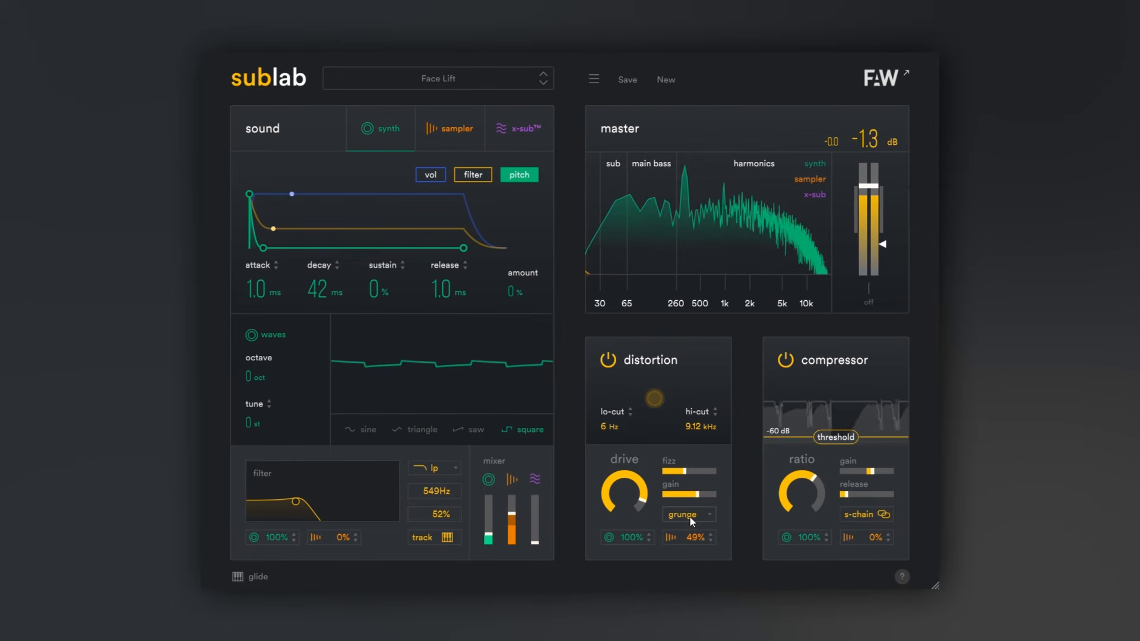
{"action": "left_click", "coordinate": [689, 514]}
{"action": "left_click", "coordinate": [686, 574]}
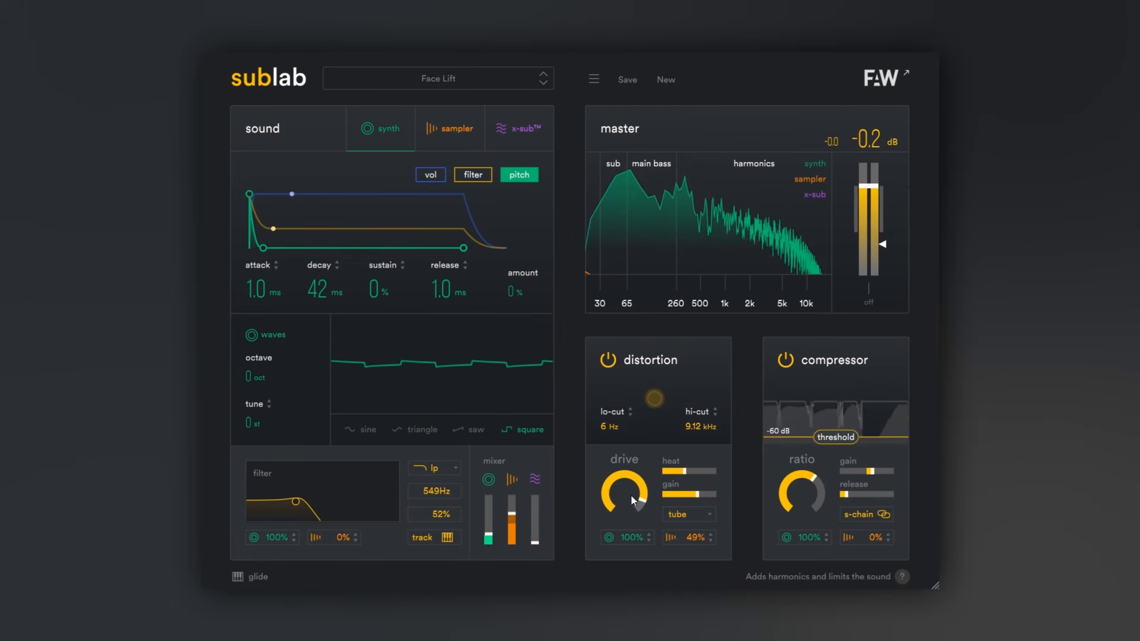
Step: Lower the distortion's drive and heat, set its hi-cut to 1.7 kHz, and switch the type to darkdrive
{"action": "left_click_drag", "start_coordinate": [631, 494], "coordinate": [605, 520]}
{"action": "mouse_move", "coordinate": [683, 470]}
{"action": "left_mouse_down"}
{"action": "mouse_move", "coordinate": [700, 472]}
{"action": "mouse_move", "coordinate": [663, 474]}
{"action": "left_mouse_up"}
{"action": "left_click_drag", "start_coordinate": [694, 426], "coordinate": [696, 462]}
{"action": "left_click", "coordinate": [683, 515]}
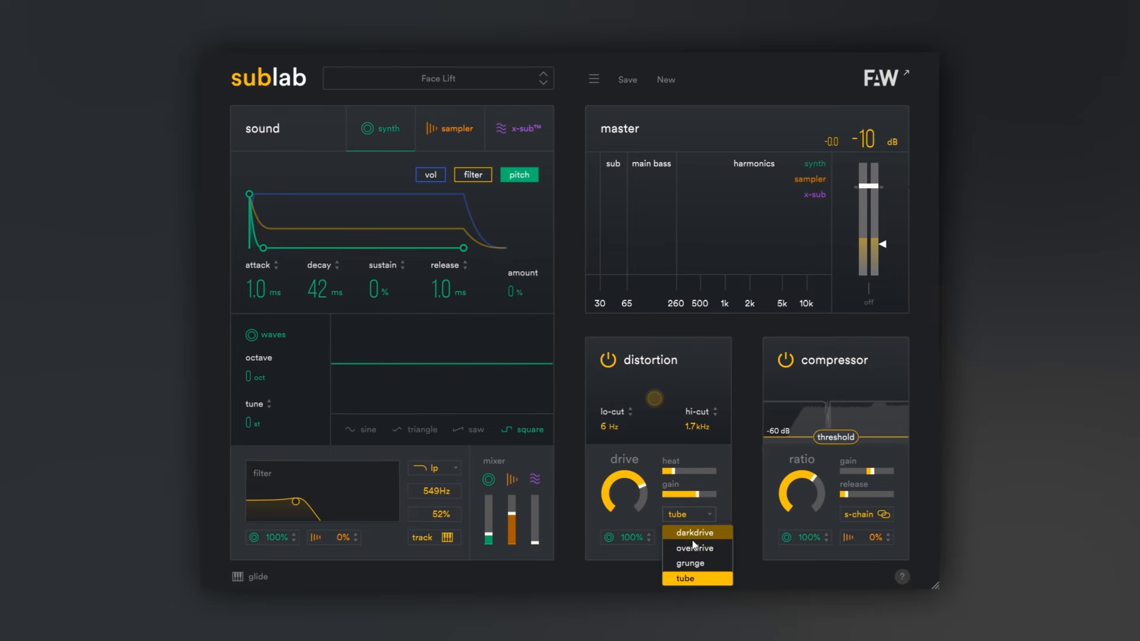
{"action": "left_click", "coordinate": [691, 532]}
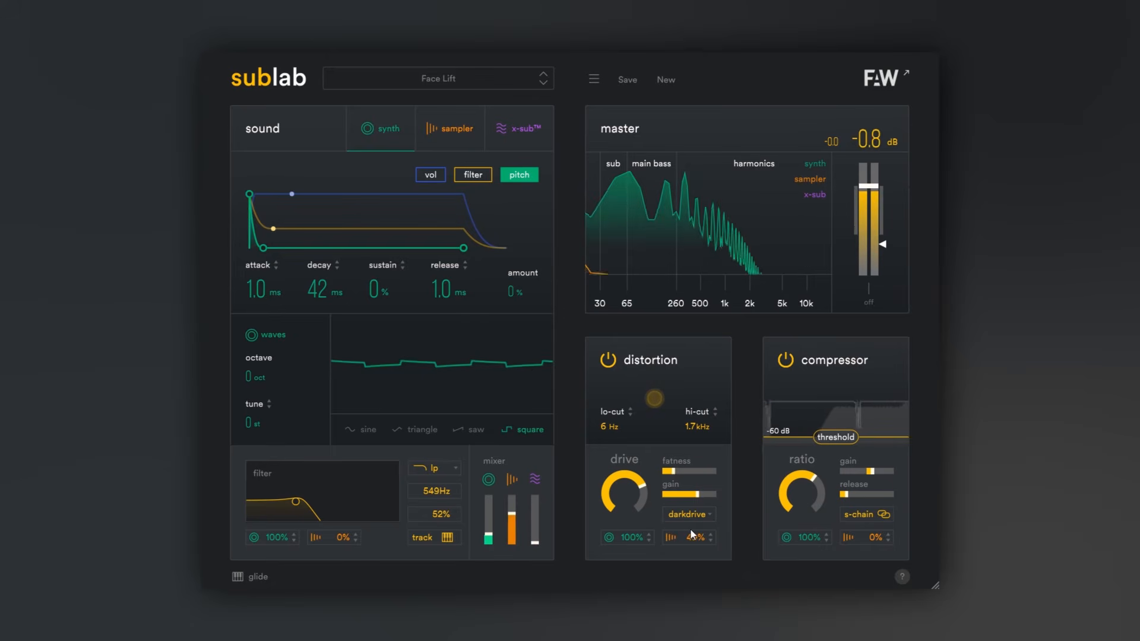
Step: Load the Grunge Monster preset, review the glide time options keeping instant, and toggle legato off and on again
{"action": "left_click", "coordinate": [543, 83]}
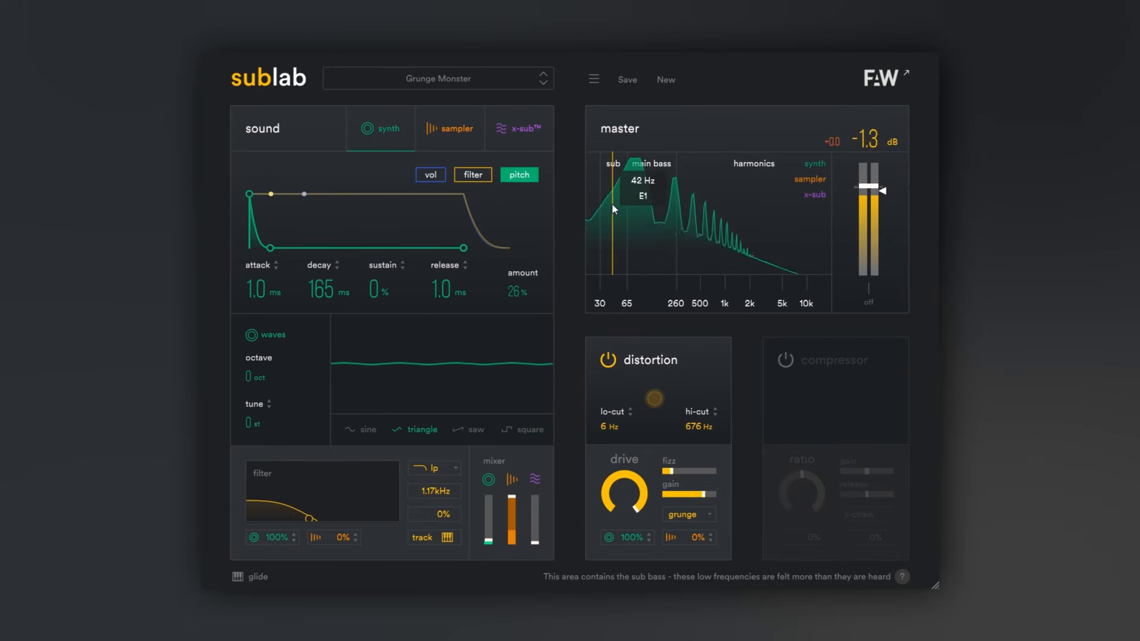
{"action": "left_click", "coordinate": [254, 576]}
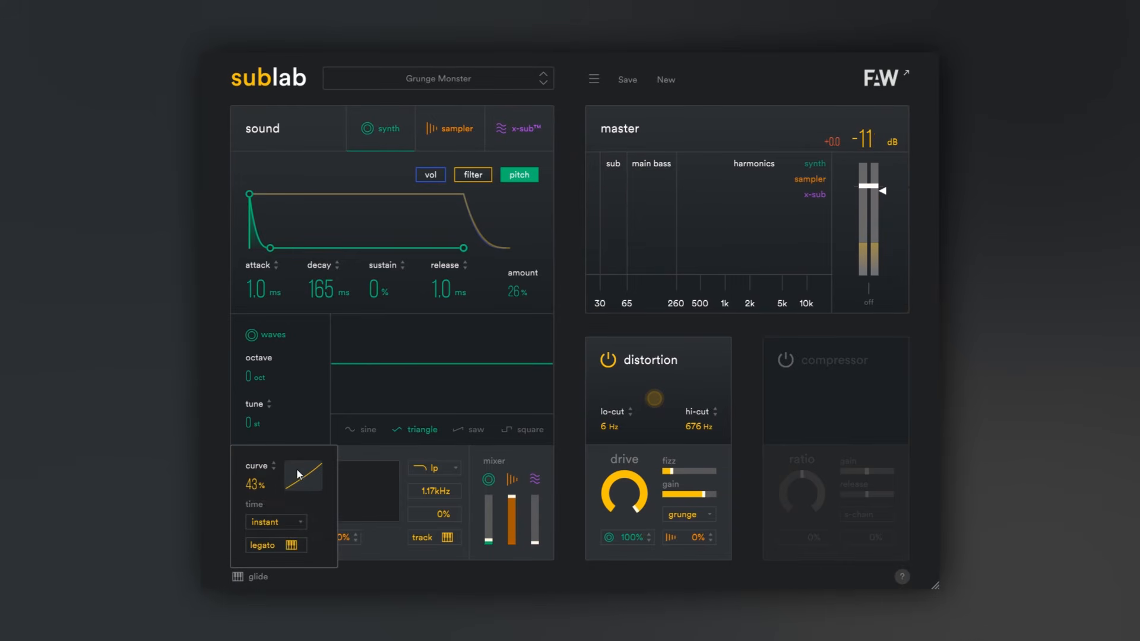
{"action": "left_click", "coordinate": [270, 522]}
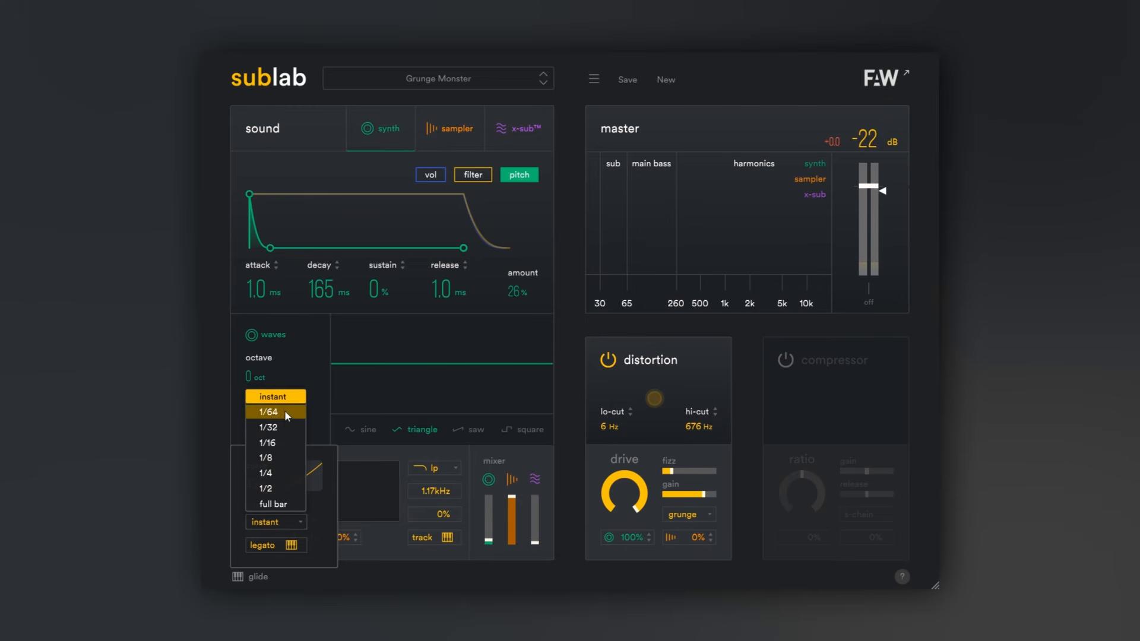
{"action": "left_click", "coordinate": [323, 503]}
{"action": "left_click", "coordinate": [292, 545]}
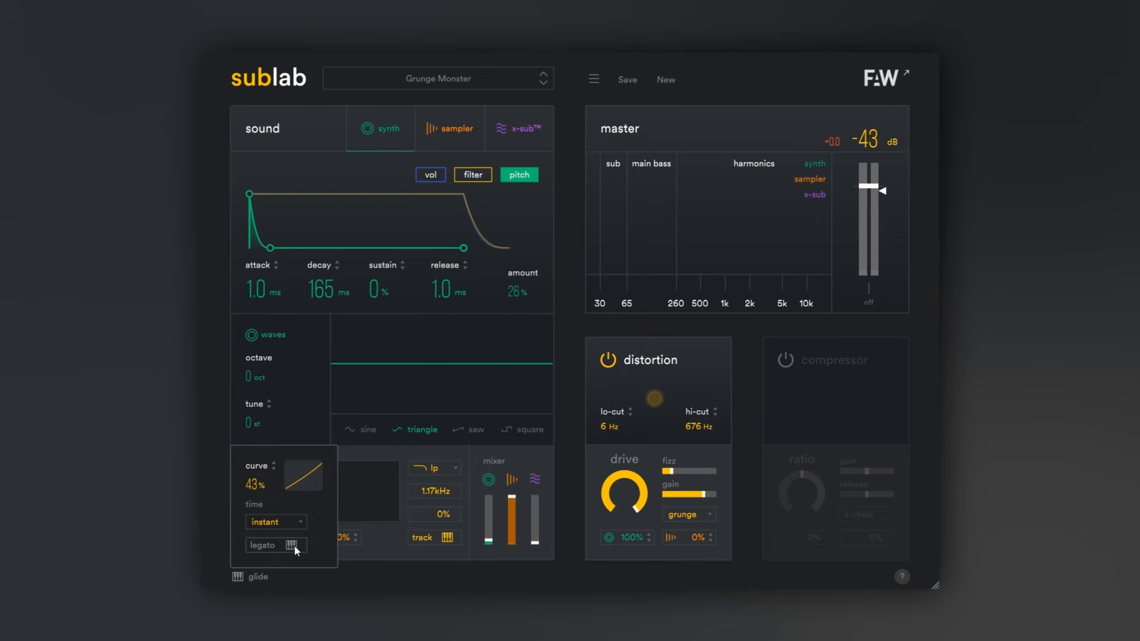
{"action": "left_click", "coordinate": [294, 545]}
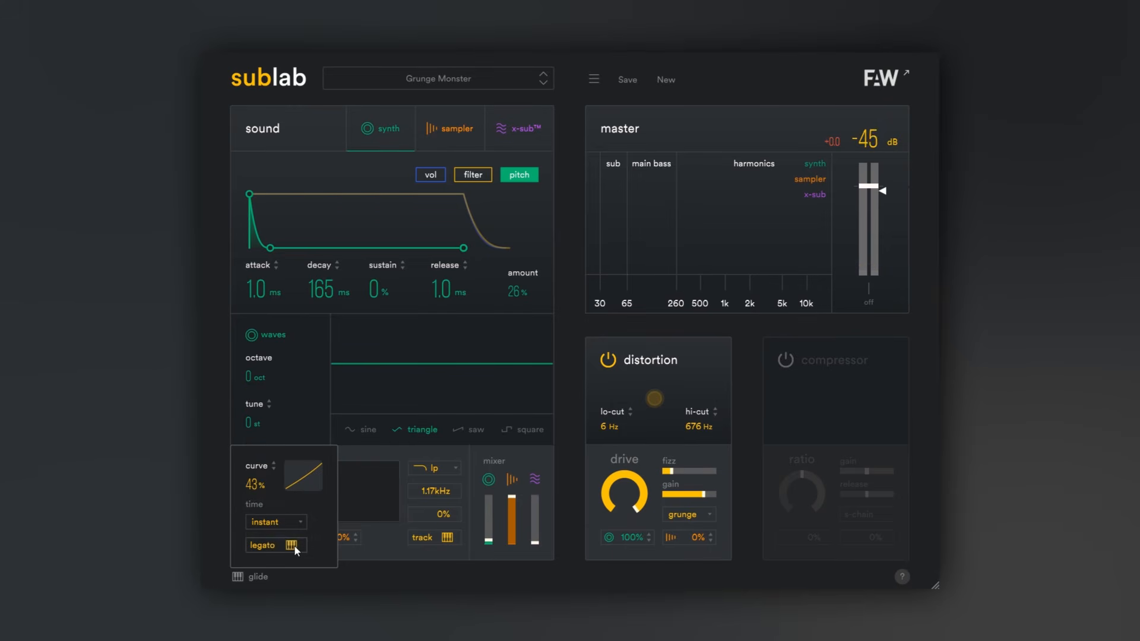
Step: Load the Metal Mouth preset, adjust the master maximizer threshold, and raise the synth and x-sub levels in the mixer
{"action": "left_click", "coordinate": [544, 84]}
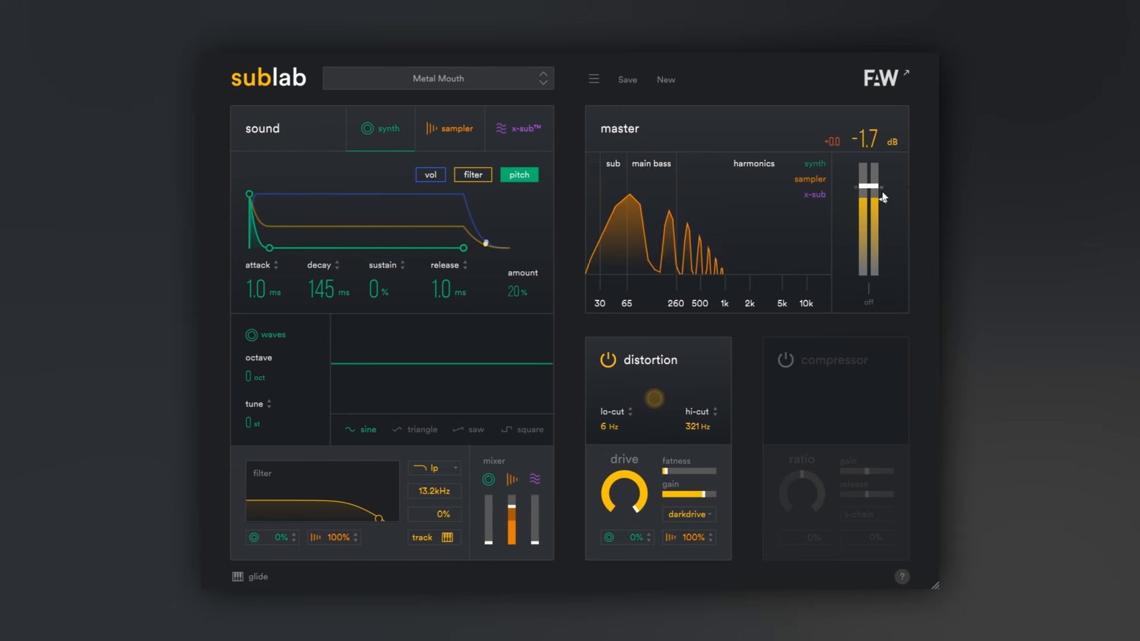
{"action": "mouse_move", "coordinate": [880, 201]}
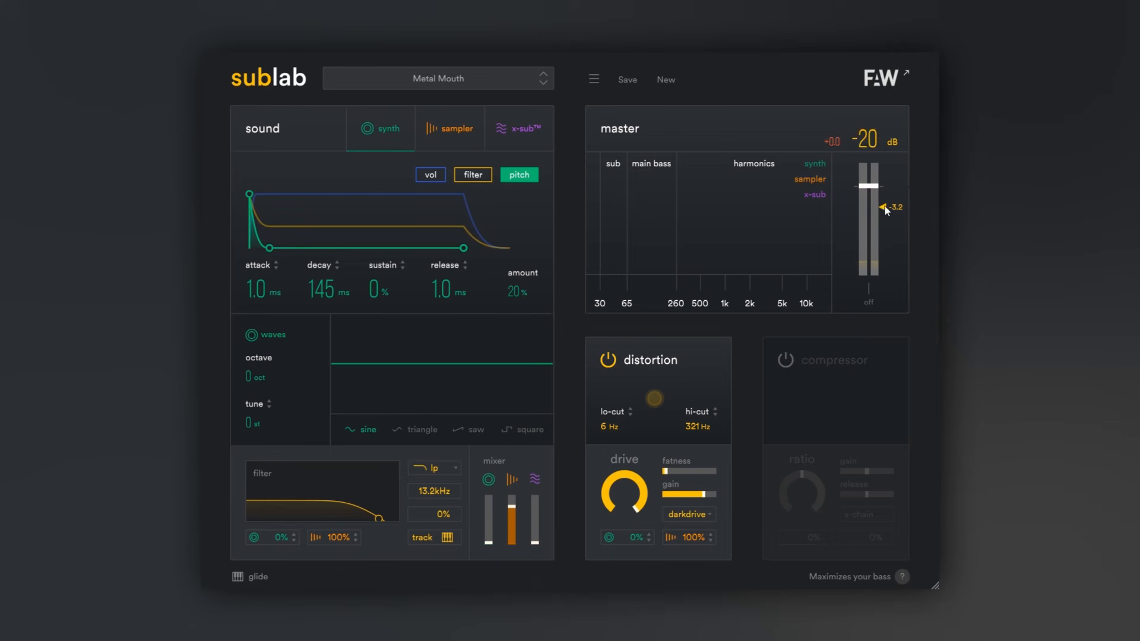
{"action": "mouse_move", "coordinate": [883, 208]}
{"action": "left_mouse_down"}
{"action": "mouse_move", "coordinate": [879, 261]}
{"action": "mouse_move", "coordinate": [880, 184]}
{"action": "mouse_move", "coordinate": [880, 206]}
{"action": "left_mouse_up"}
{"action": "left_click_drag", "start_coordinate": [535, 542], "coordinate": [532, 516]}
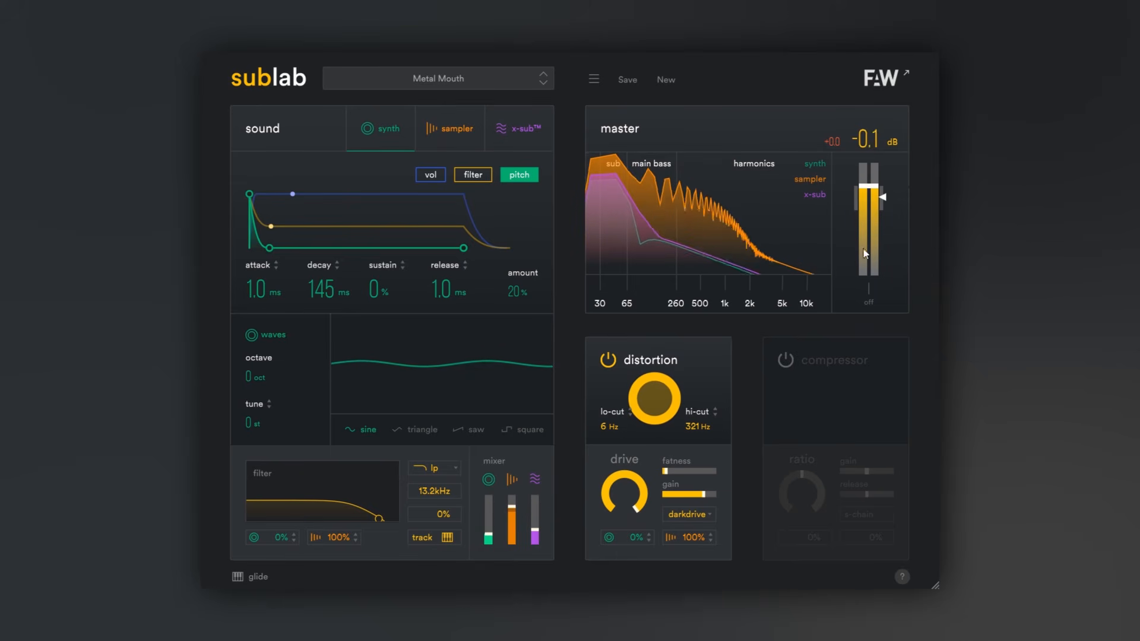
Step: Lower the master maximizer threshold nearly to the bottom of its range, and bring it back up to about halfway
{"action": "mouse_move", "coordinate": [883, 197]}
{"action": "left_click_drag", "start_coordinate": [884, 198], "coordinate": [887, 255]}
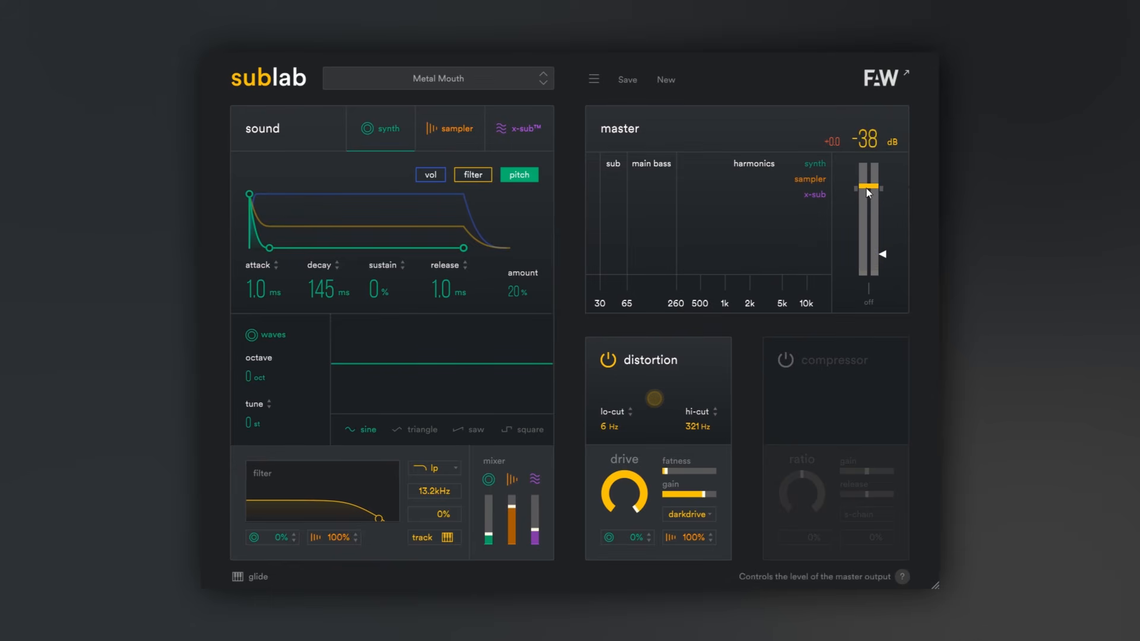
{"action": "left_click_drag", "start_coordinate": [882, 255], "coordinate": [886, 215]}
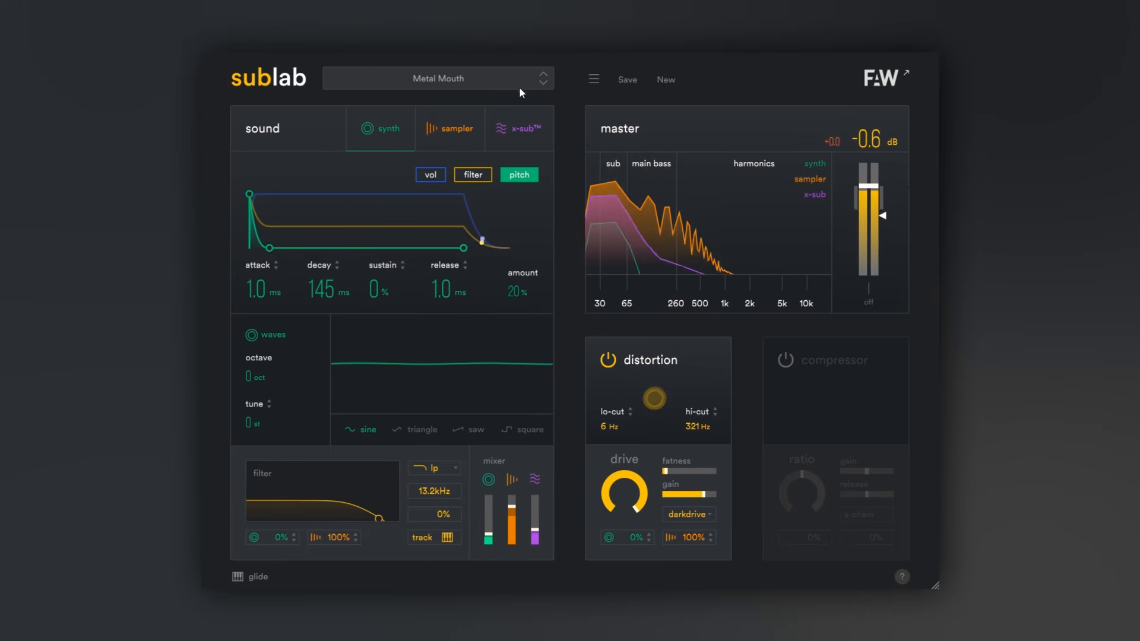
Step: Audition the following presets in order: Punishment, Sound Barrier, Steam Roller and Subtle Energy
{"action": "left_click", "coordinate": [544, 83]}
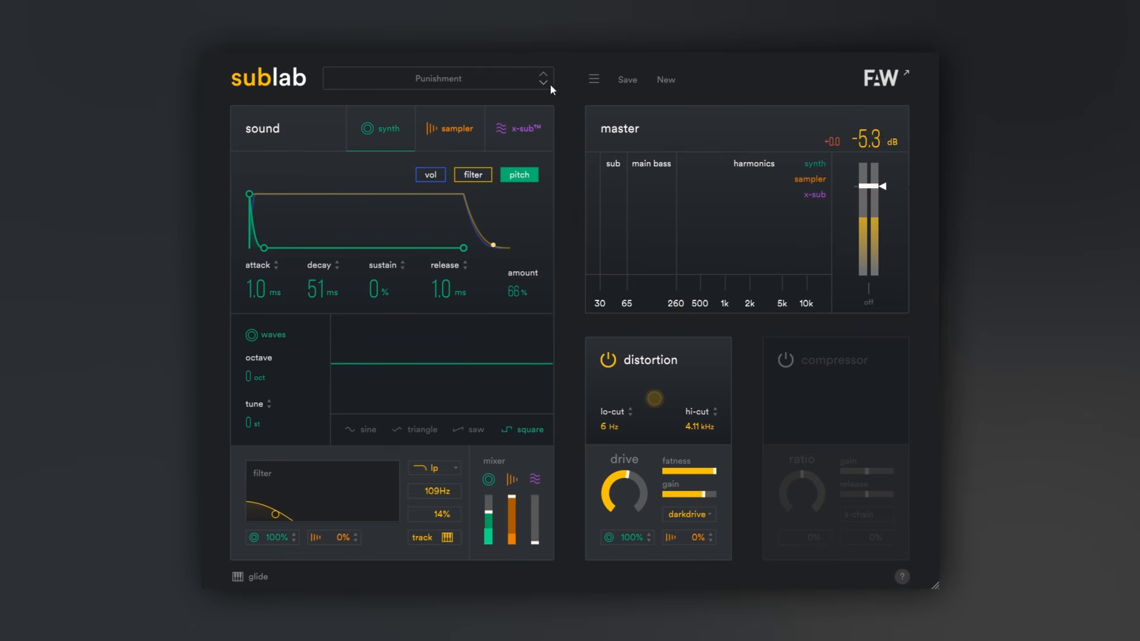
{"action": "left_click", "coordinate": [545, 83]}
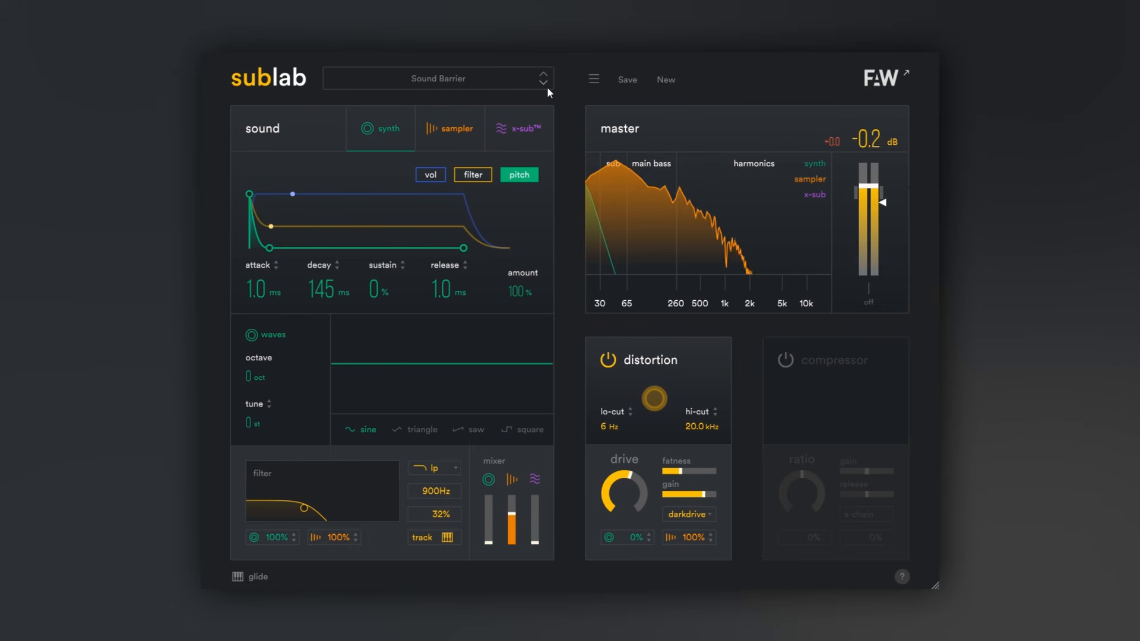
{"action": "left_click", "coordinate": [543, 83]}
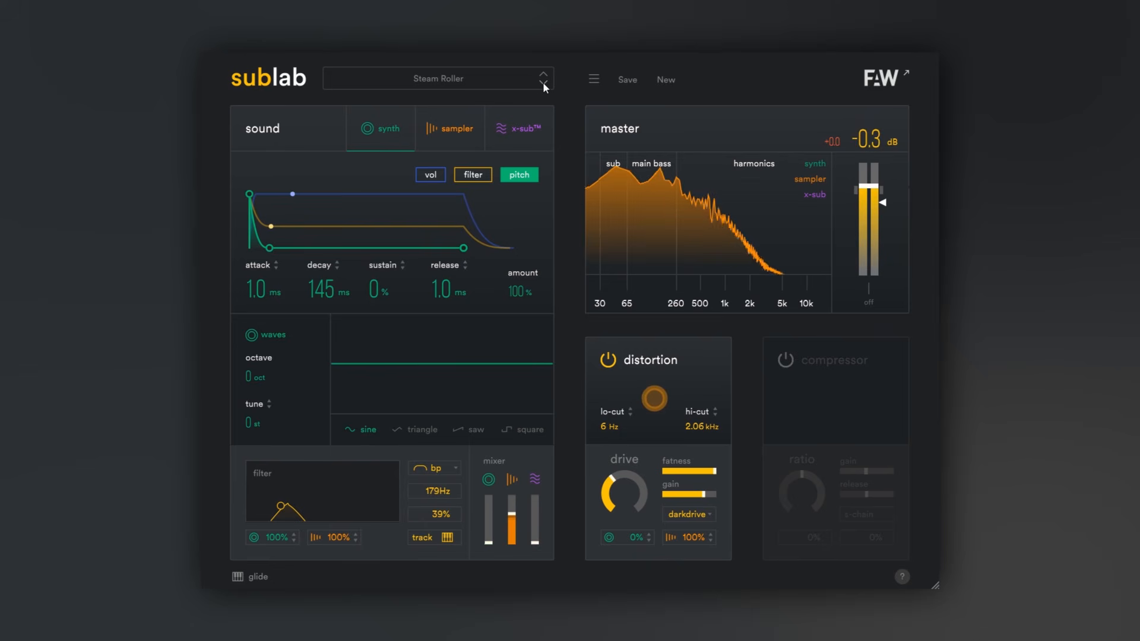
{"action": "left_click", "coordinate": [546, 84]}
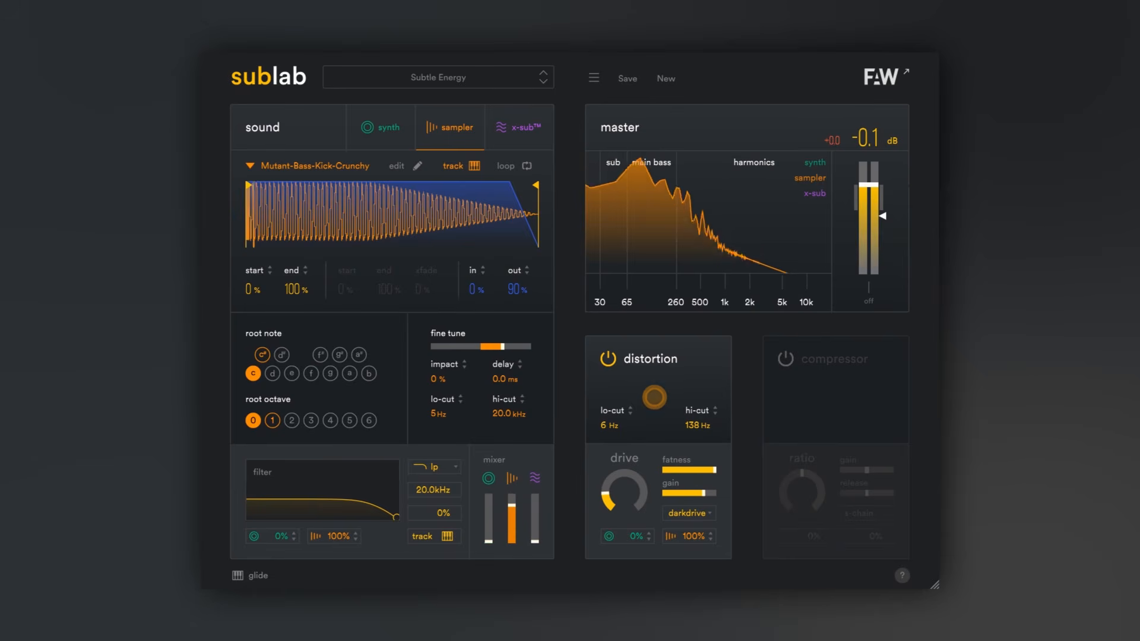
Step: Advance through the Swamp Creature preset to The Lowdown, and show its synth settings
{"action": "left_click", "coordinate": [541, 82]}
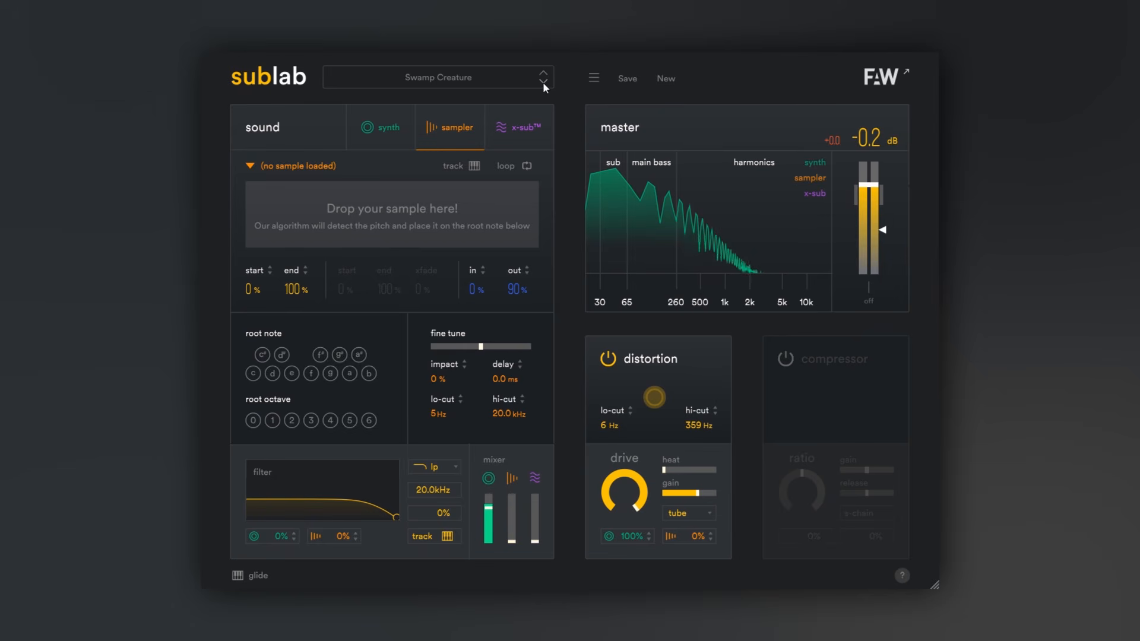
{"action": "left_click", "coordinate": [543, 82]}
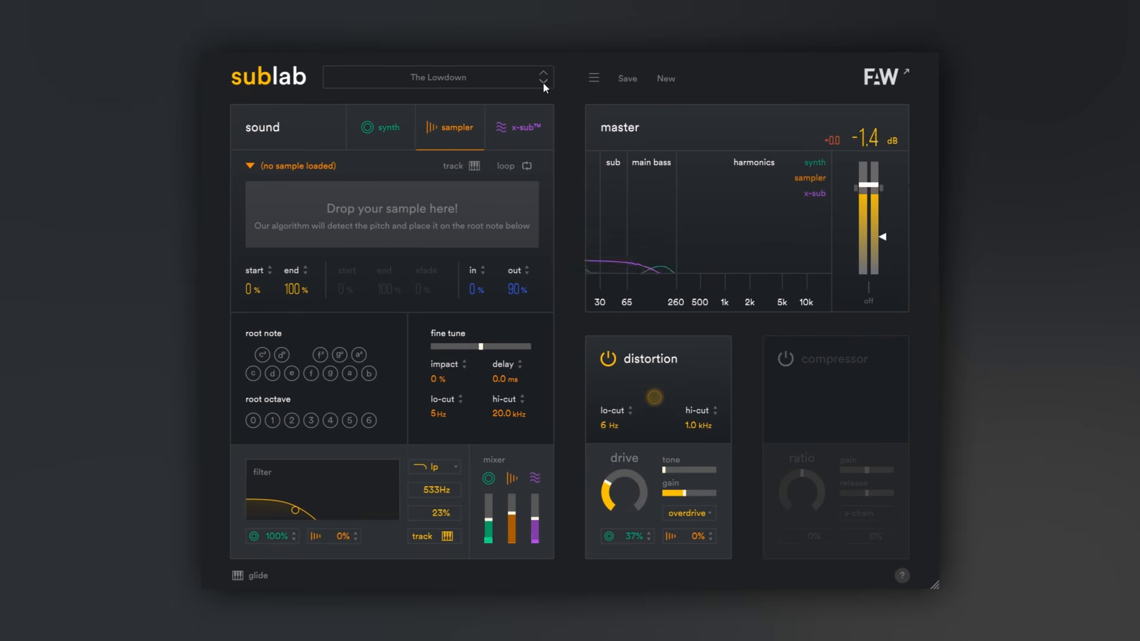
{"action": "left_click", "coordinate": [393, 127]}
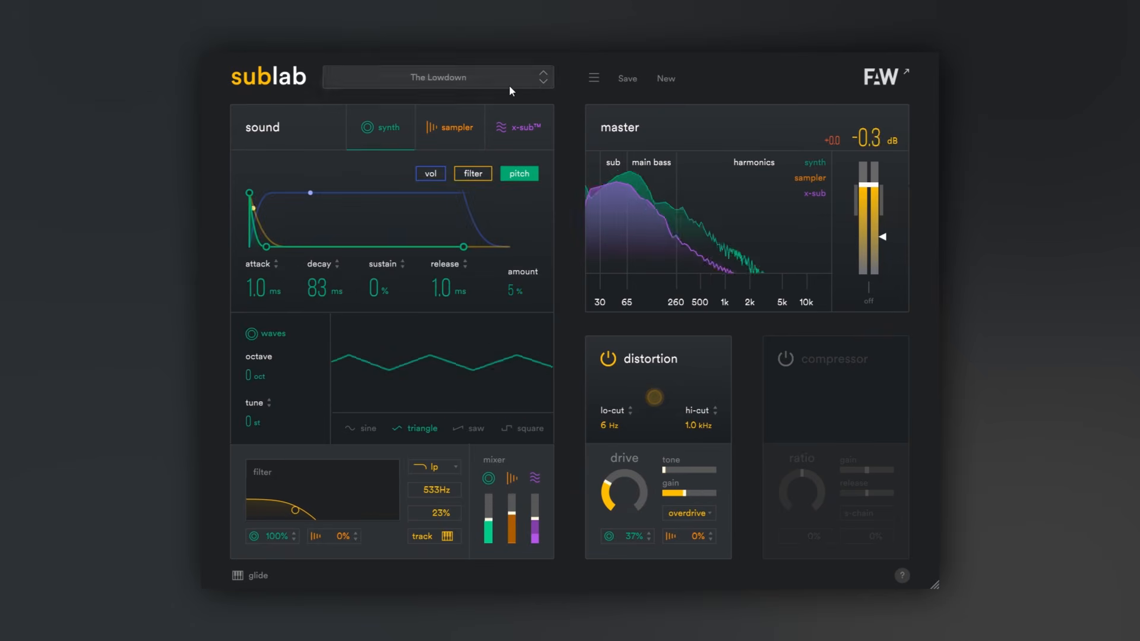
Step: Step through the Triangular Sub, Underbelly and Unknown Substance presets, and load Volcanic Ash
{"action": "left_click", "coordinate": [541, 82]}
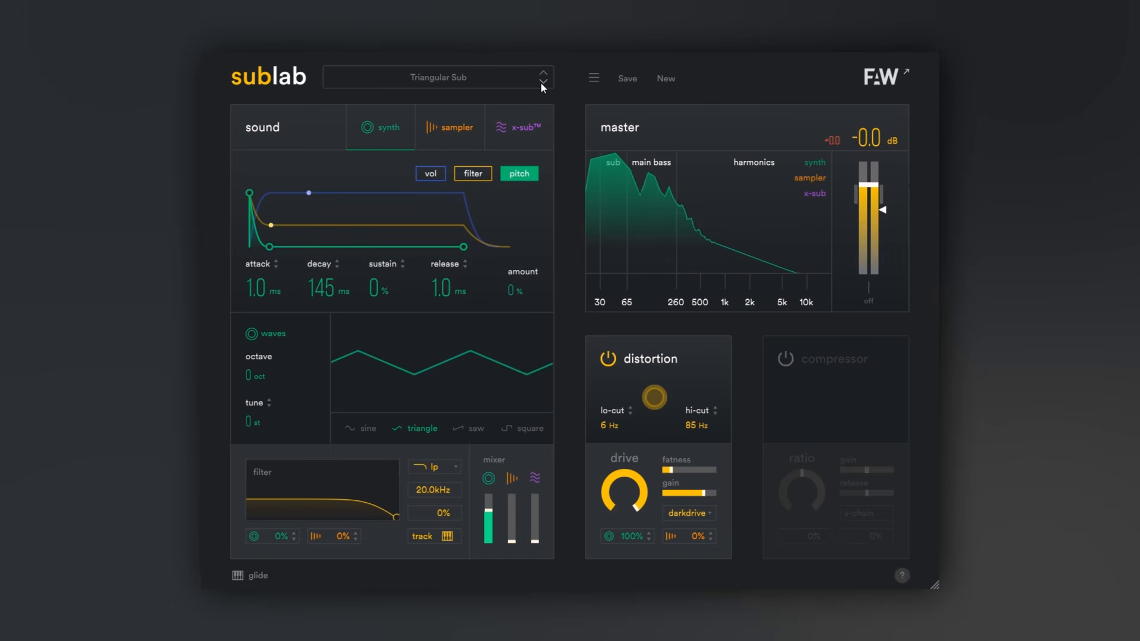
{"action": "left_click", "coordinate": [542, 82]}
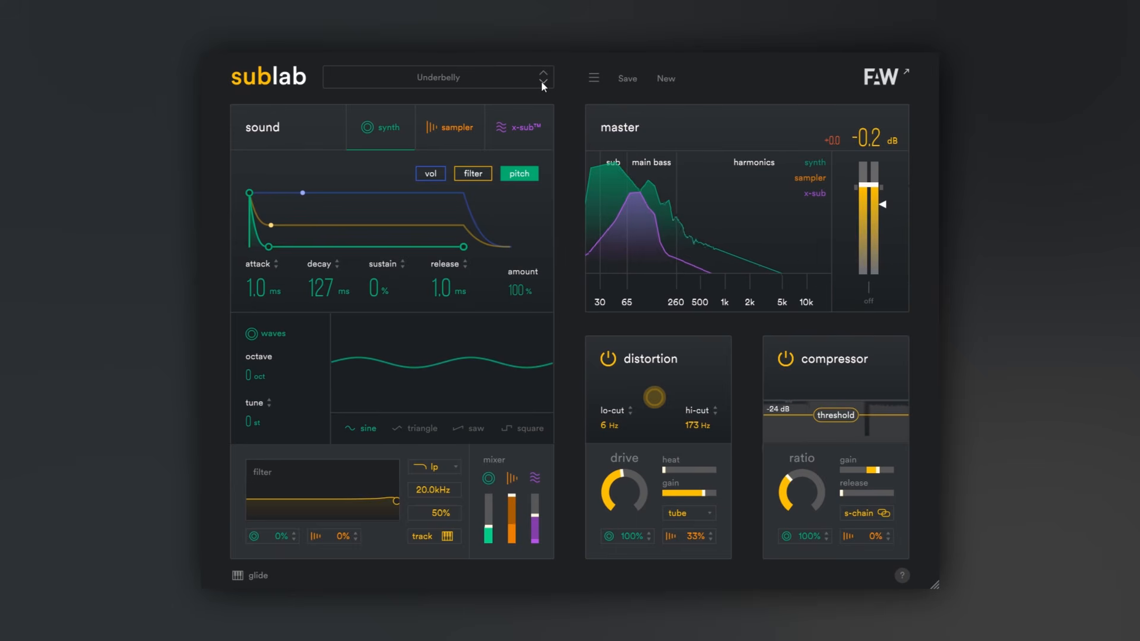
{"action": "left_click", "coordinate": [541, 84]}
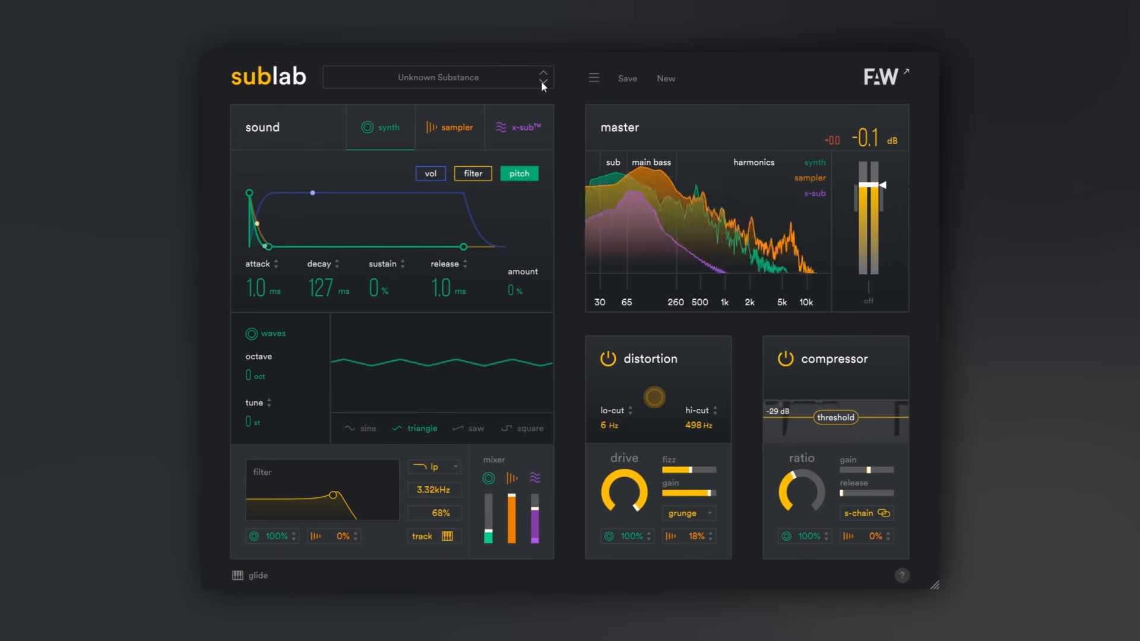
{"action": "left_click", "coordinate": [542, 84]}
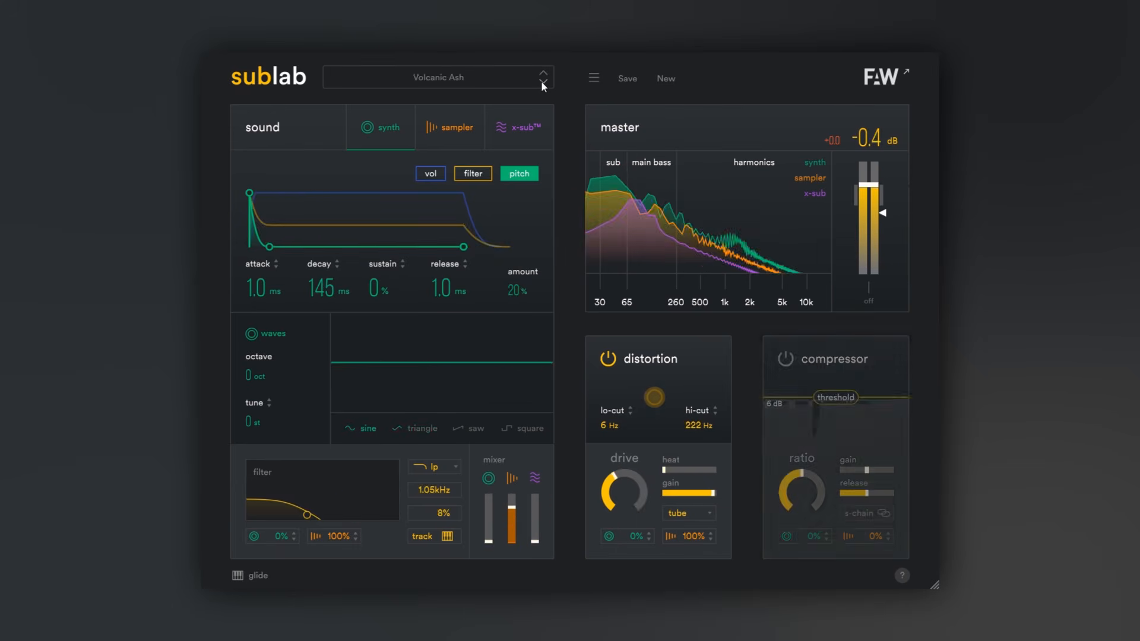